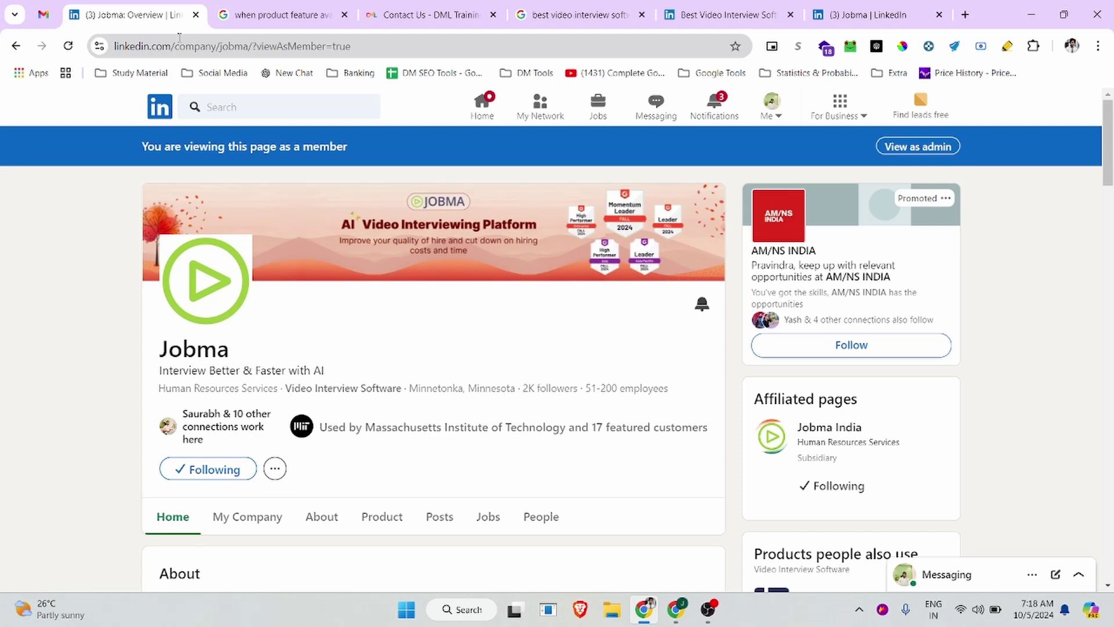
Go from Jobma's company page to its Video Interview Software product page tab.
{"action": "left_click_drag", "start_coordinate": [173, 45], "coordinate": [215, 45]}
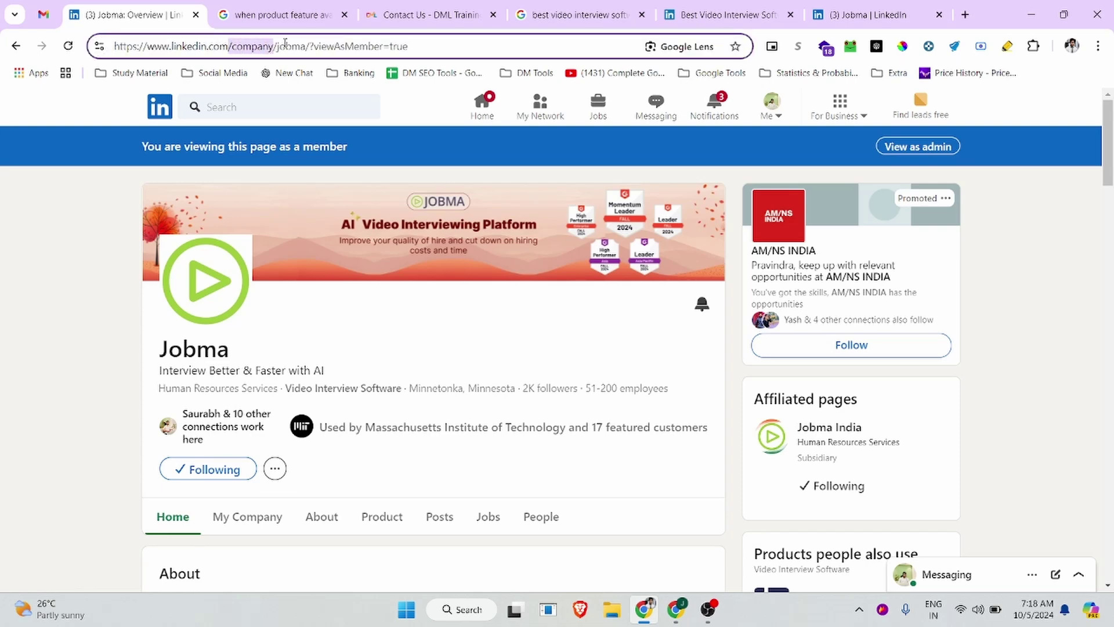
{"action": "left_click_drag", "start_coordinate": [308, 45], "coordinate": [280, 45]}
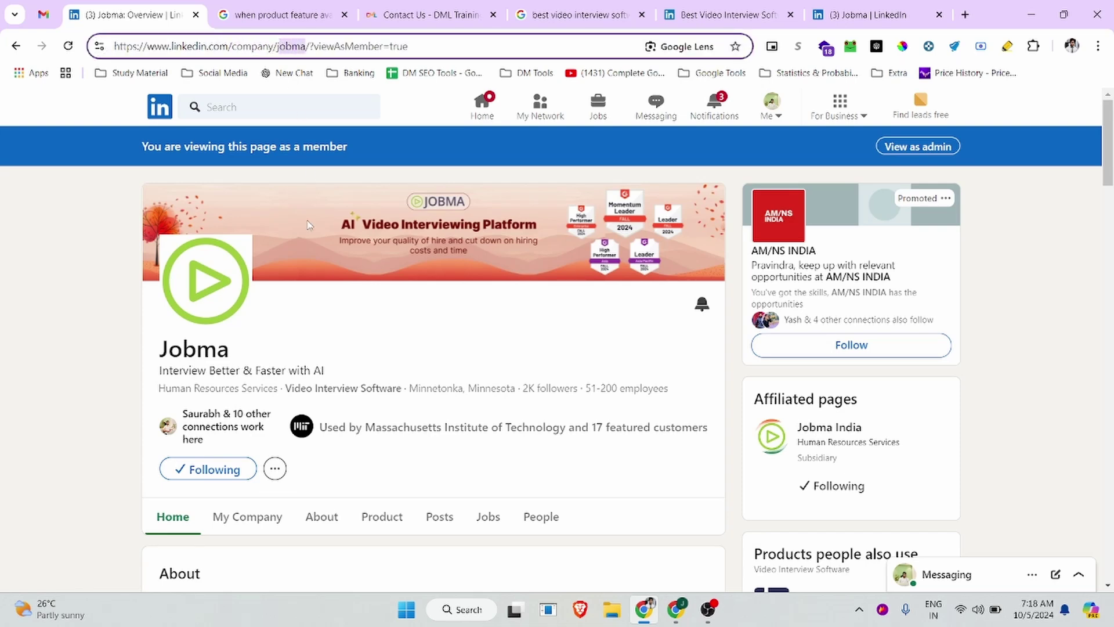
{"action": "scroll", "coordinate": [256, 353], "scroll_direction": "down", "scroll_amount": 10}
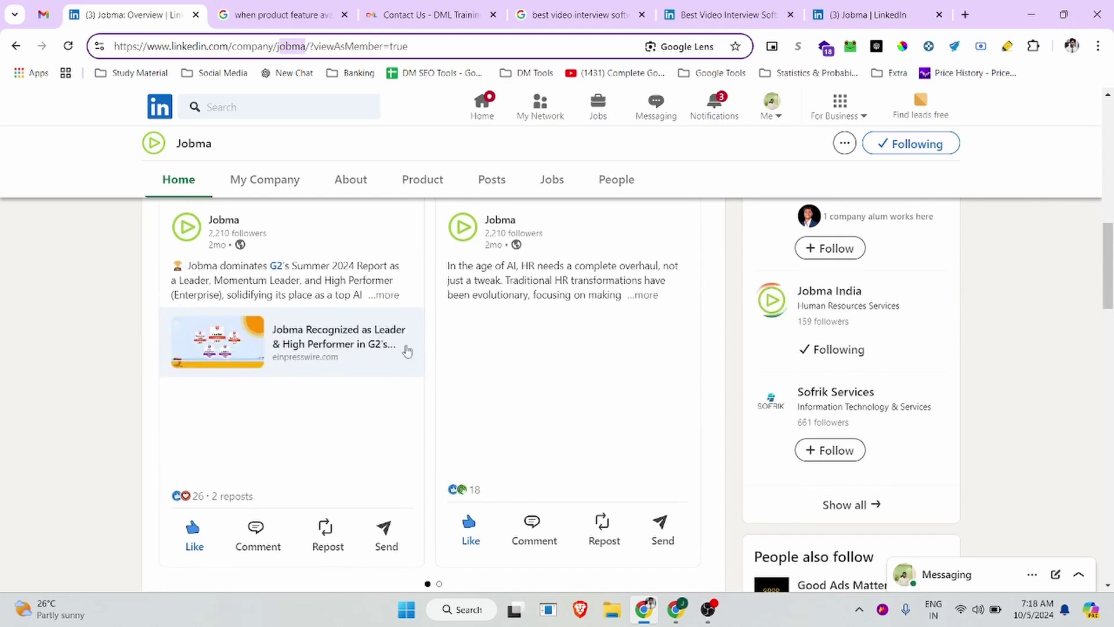
{"action": "scroll", "coordinate": [408, 351], "scroll_direction": "down", "scroll_amount": 6}
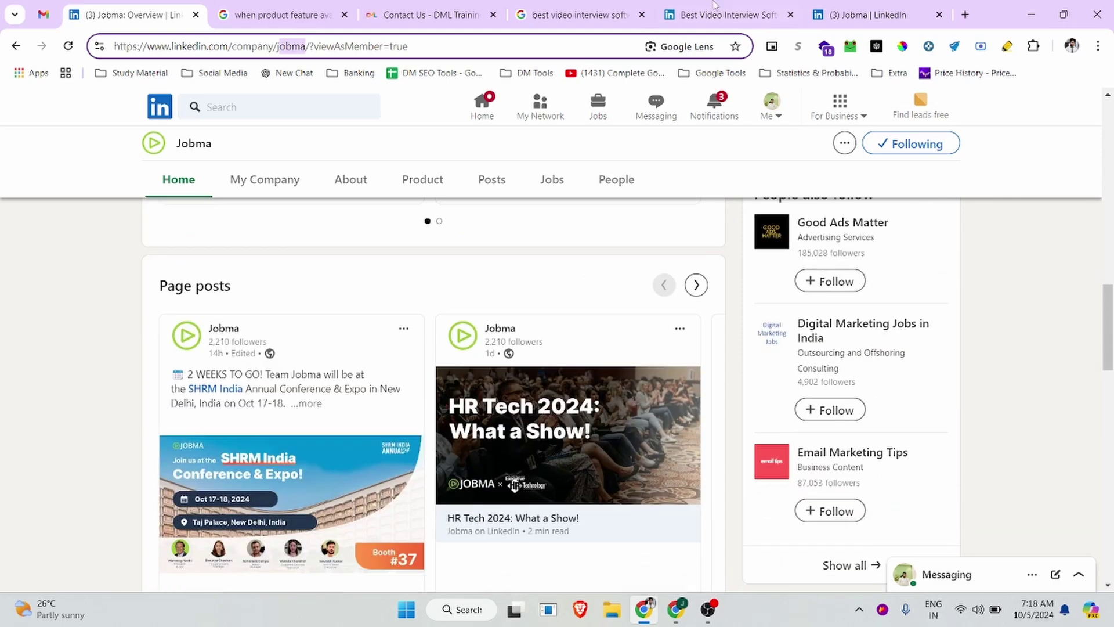
{"action": "left_click", "coordinate": [861, 13]}
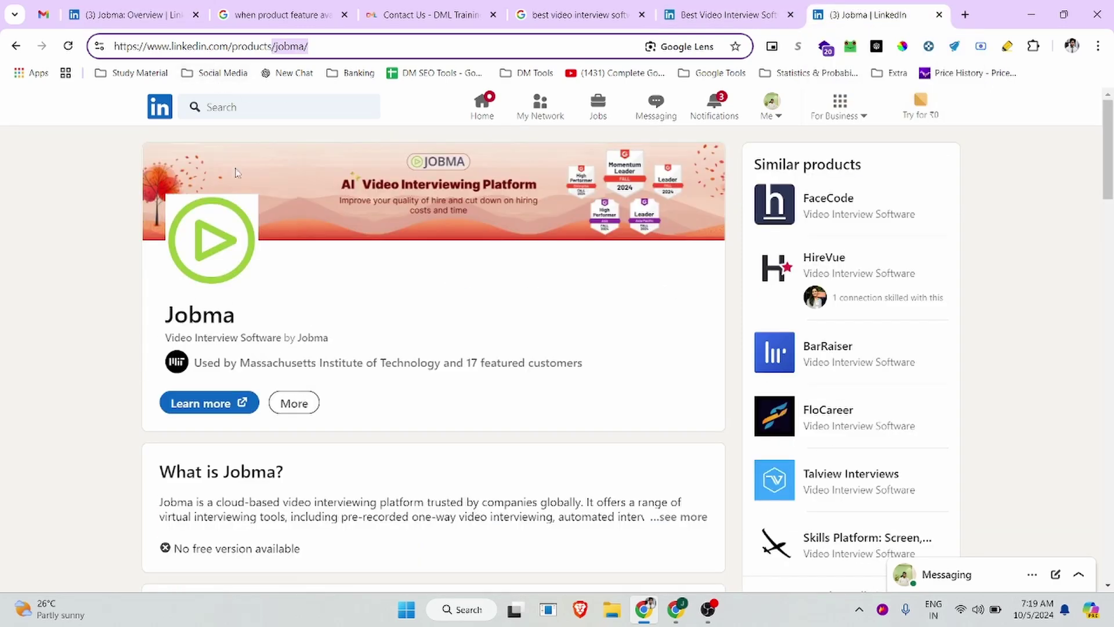
Expand the full 'What is Jobma' description on the product page.
{"action": "left_click_drag", "start_coordinate": [232, 46], "coordinate": [307, 46]}
{"action": "scroll", "coordinate": [360, 318], "scroll_direction": "down", "scroll_amount": 5}
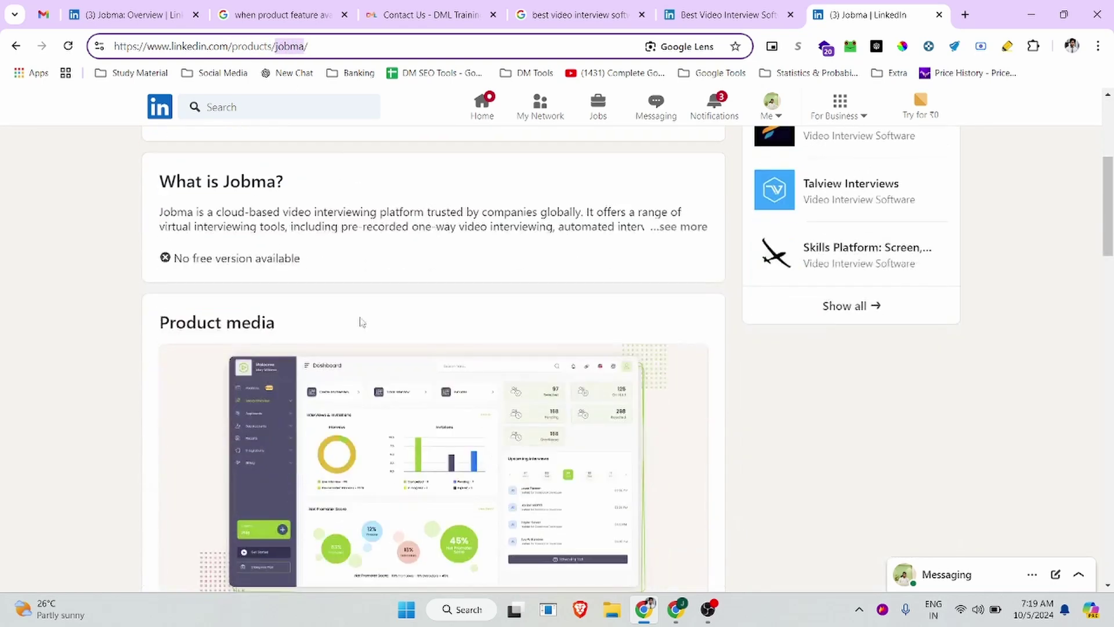
{"action": "scroll", "coordinate": [360, 319], "scroll_direction": "up", "scroll_amount": 4}
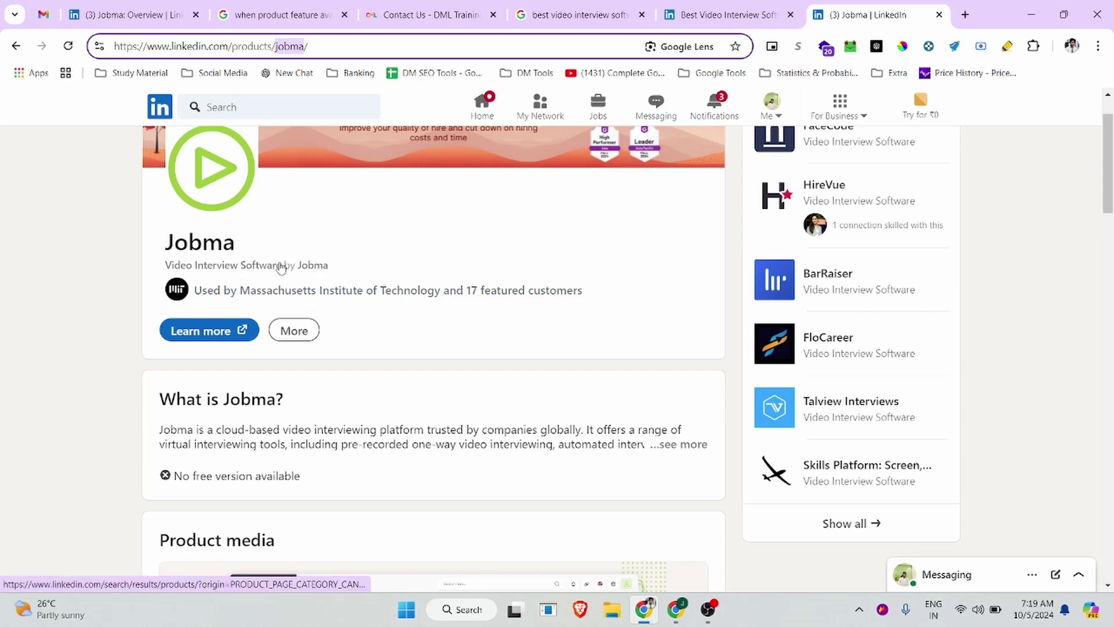
{"action": "scroll", "coordinate": [607, 234], "scroll_direction": "down", "scroll_amount": 2}
{"action": "left_click", "coordinate": [689, 299]}
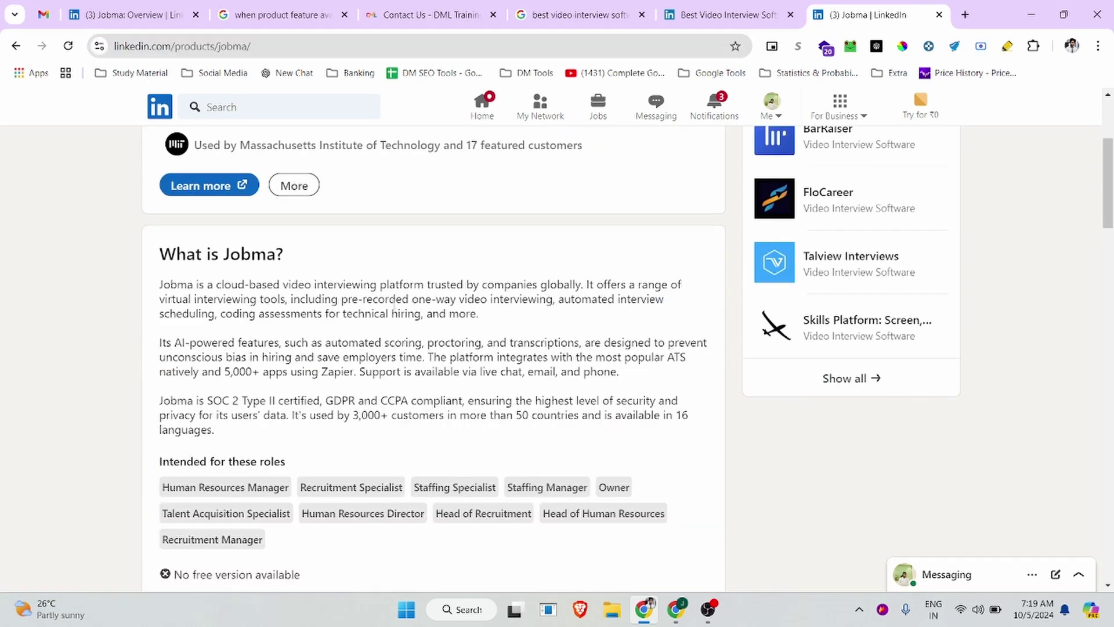
Read the product page sections: MIT, 17 featured customers, and Workday and Greenhouse integrations.
{"action": "scroll", "coordinate": [409, 248], "scroll_direction": "down", "scroll_amount": 3}
{"action": "scroll", "coordinate": [409, 249], "scroll_direction": "down", "scroll_amount": 7}
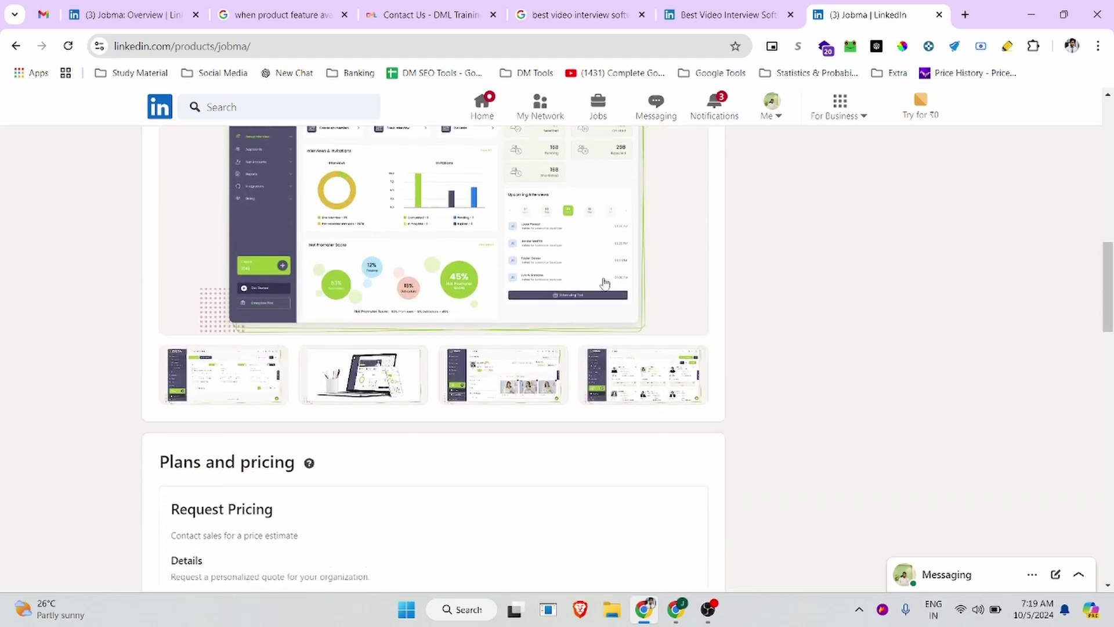
{"action": "scroll", "coordinate": [624, 308], "scroll_direction": "down", "scroll_amount": 6}
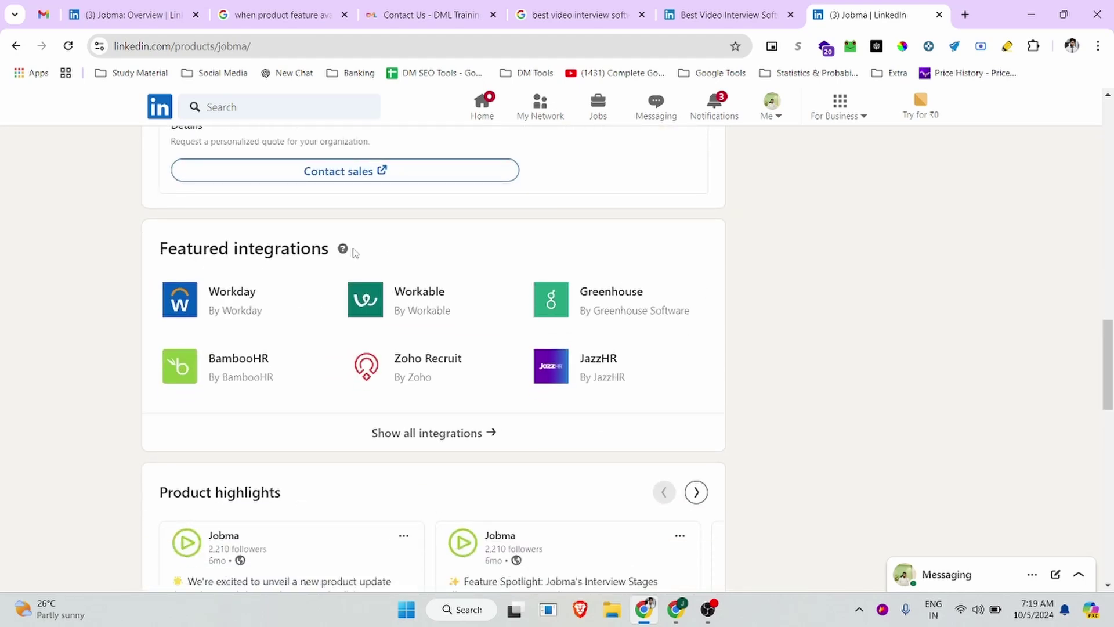
{"action": "scroll", "coordinate": [400, 377], "scroll_direction": "down", "scroll_amount": 10}
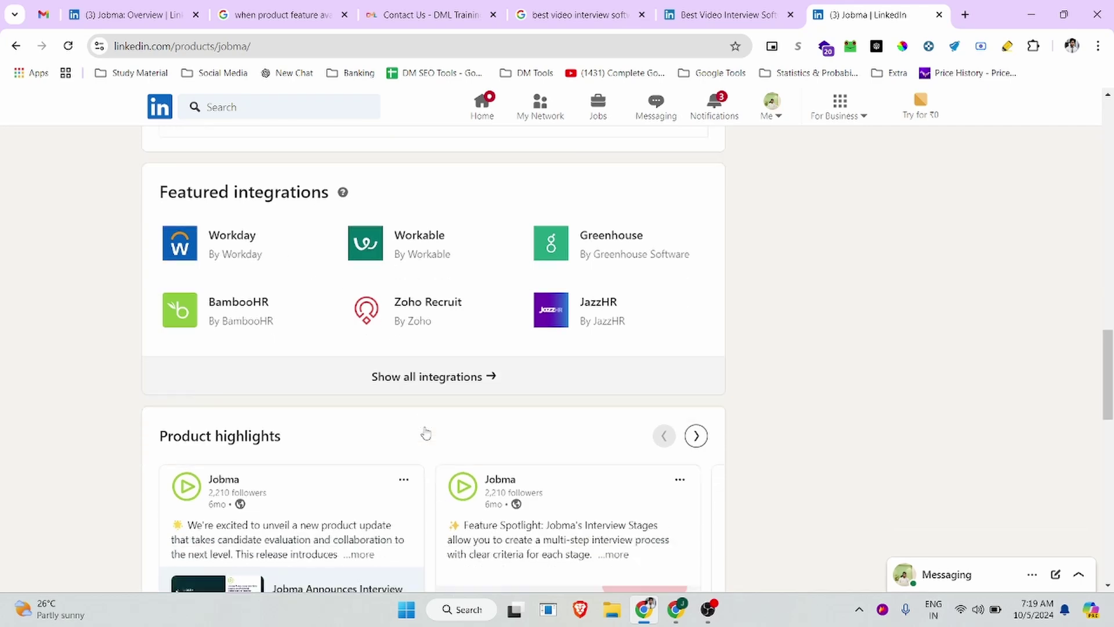
{"action": "scroll", "coordinate": [415, 370], "scroll_direction": "down", "scroll_amount": 4}
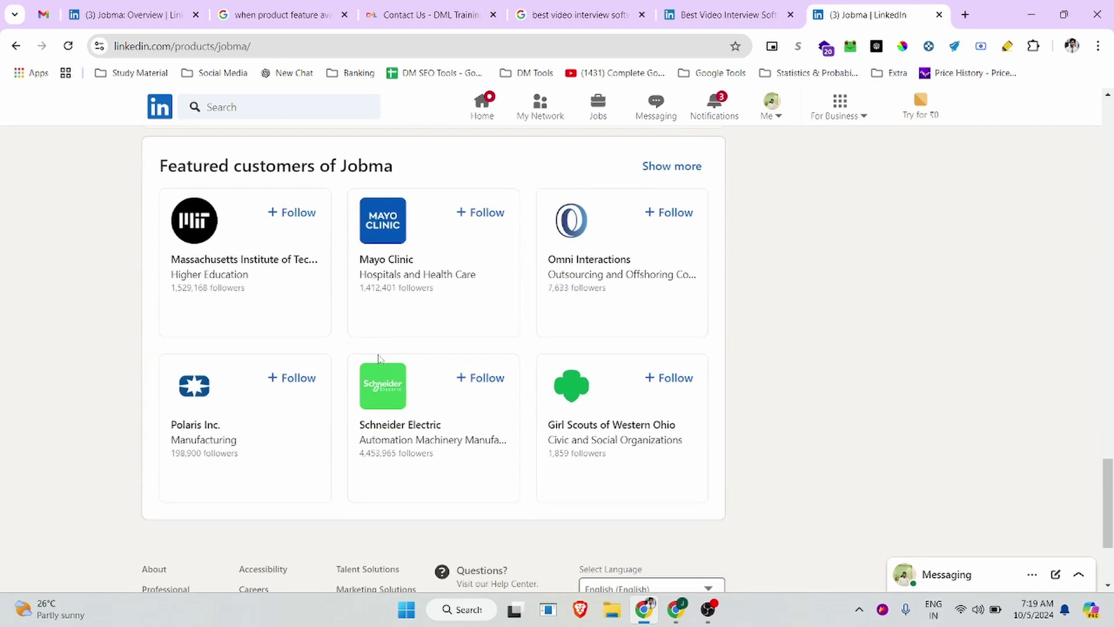
{"action": "scroll", "coordinate": [518, 306], "scroll_direction": "up", "scroll_amount": 5}
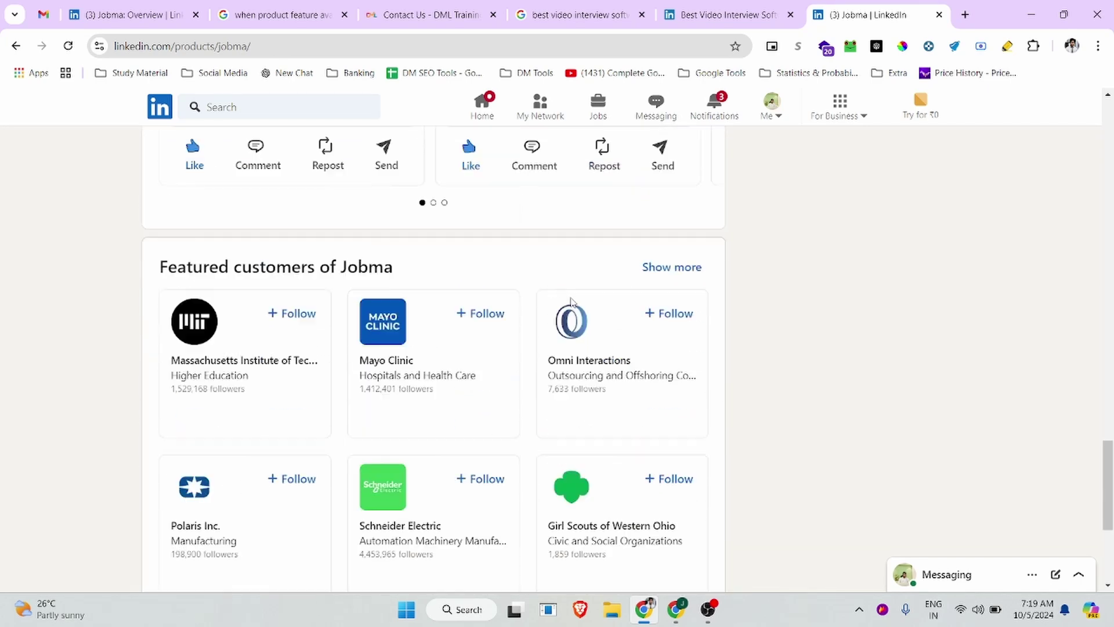
{"action": "scroll", "coordinate": [581, 320], "scroll_direction": "up", "scroll_amount": 15}
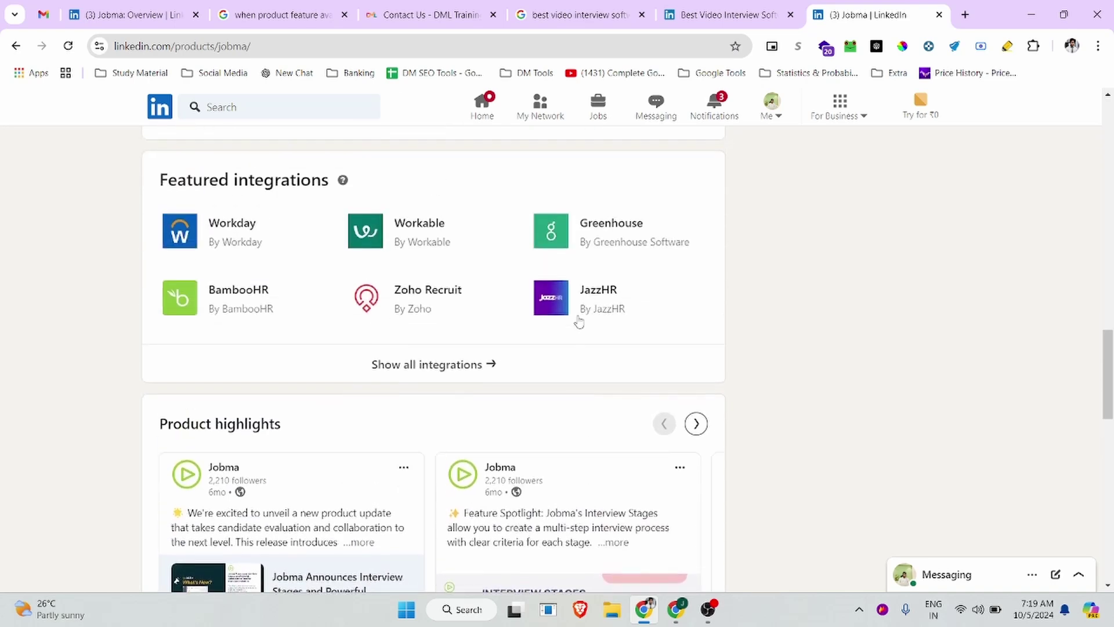
{"action": "scroll", "coordinate": [567, 321], "scroll_direction": "up", "scroll_amount": 4}
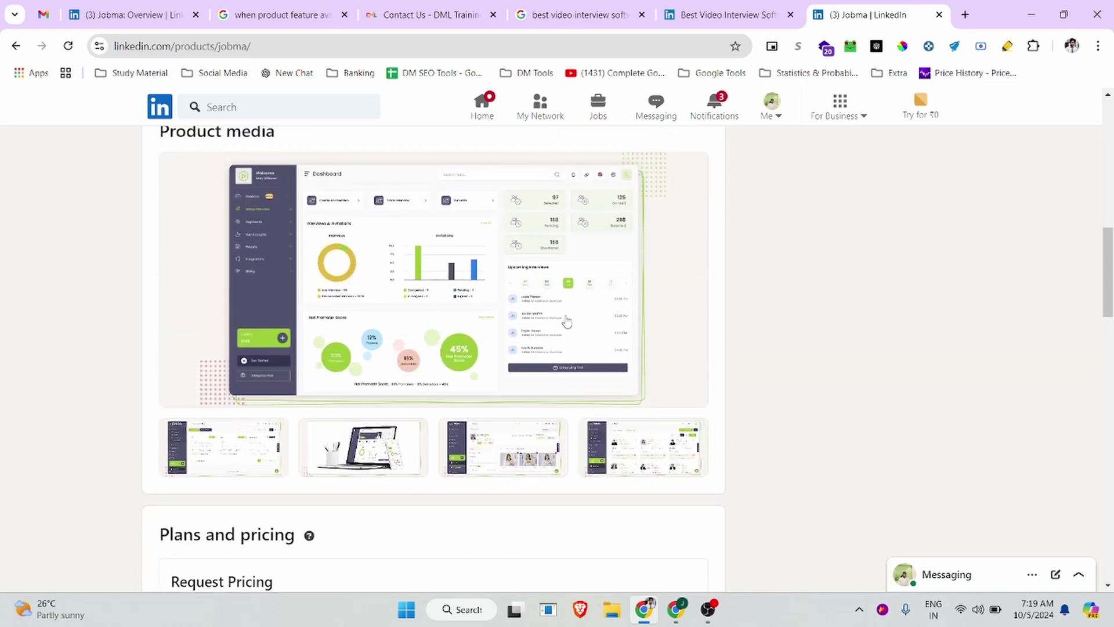
{"action": "scroll", "coordinate": [567, 321], "scroll_direction": "up", "scroll_amount": 10}
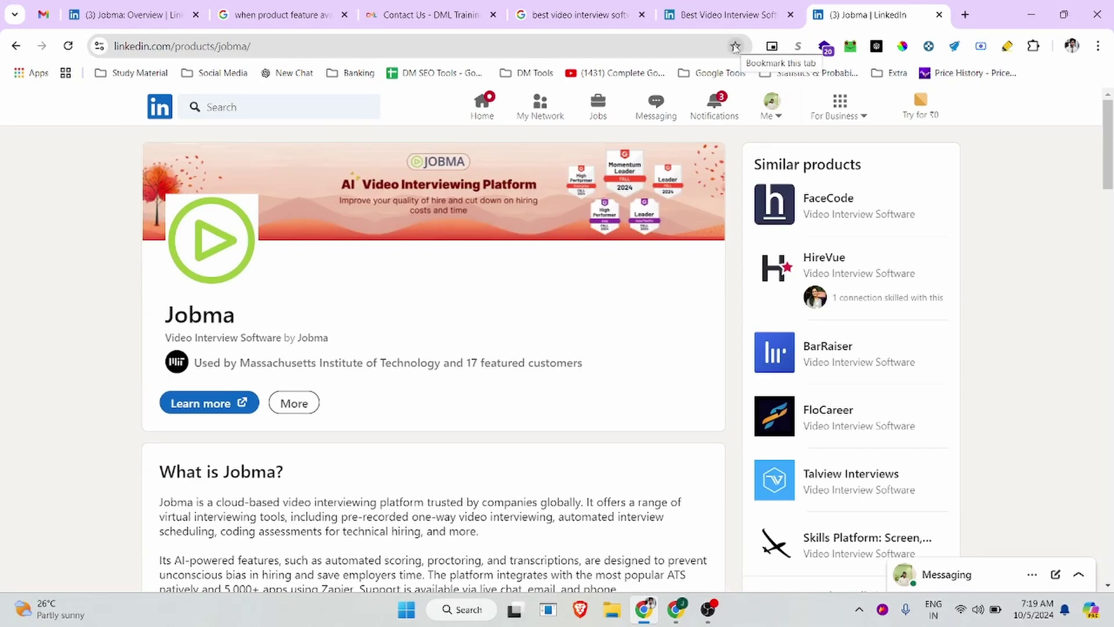
Return to the Jobma company page and view it as admin.
{"action": "left_click", "coordinate": [94, 5]}
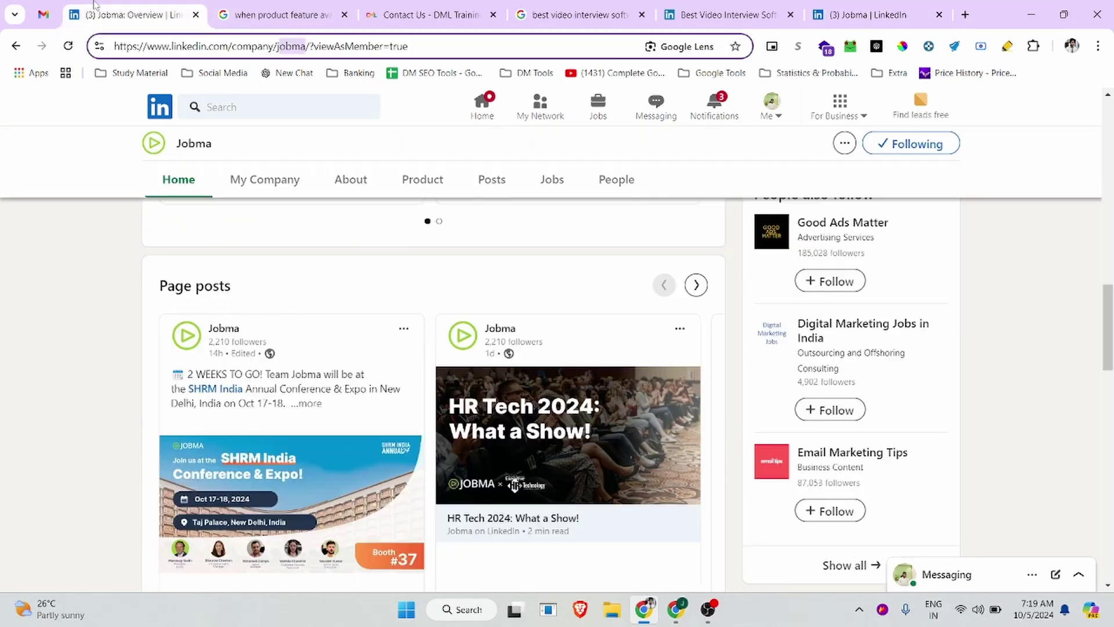
{"action": "scroll", "coordinate": [413, 438], "scroll_direction": "up", "scroll_amount": 10}
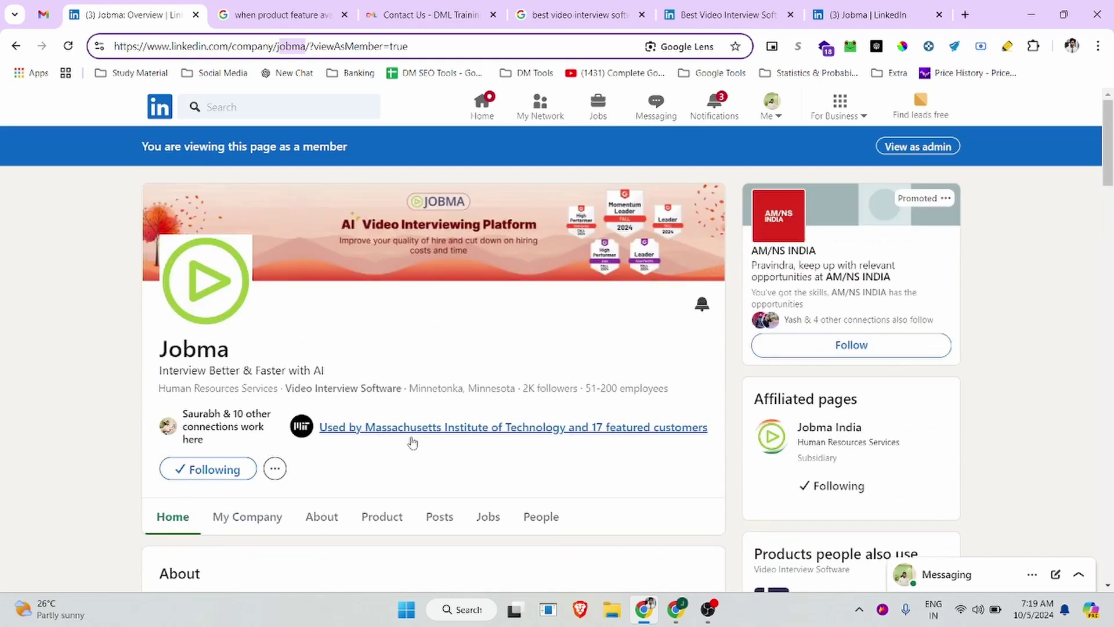
{"action": "left_click", "coordinate": [931, 147]}
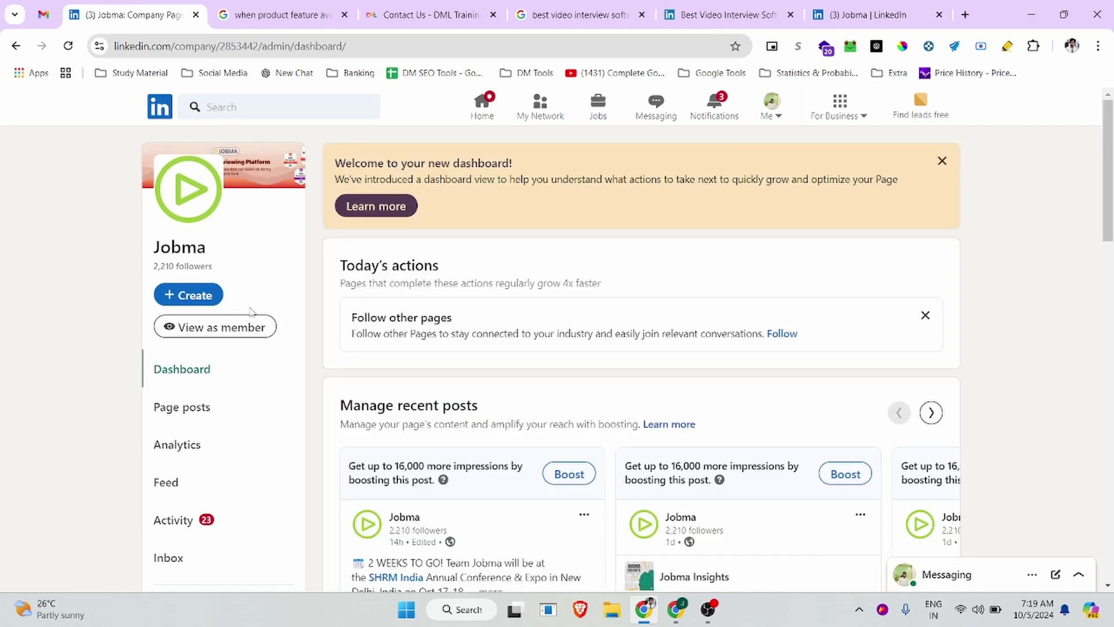
Open the Jobma admin Products list via Me > Company: Jobma.
{"action": "left_click", "coordinate": [780, 118]}
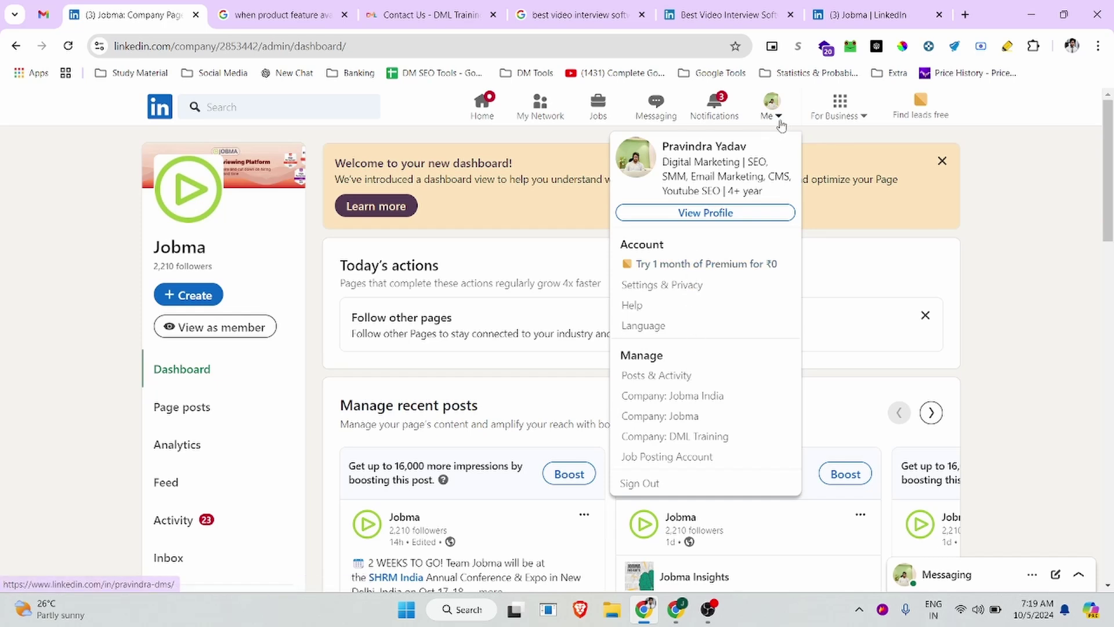
{"action": "left_click", "coordinate": [660, 419]}
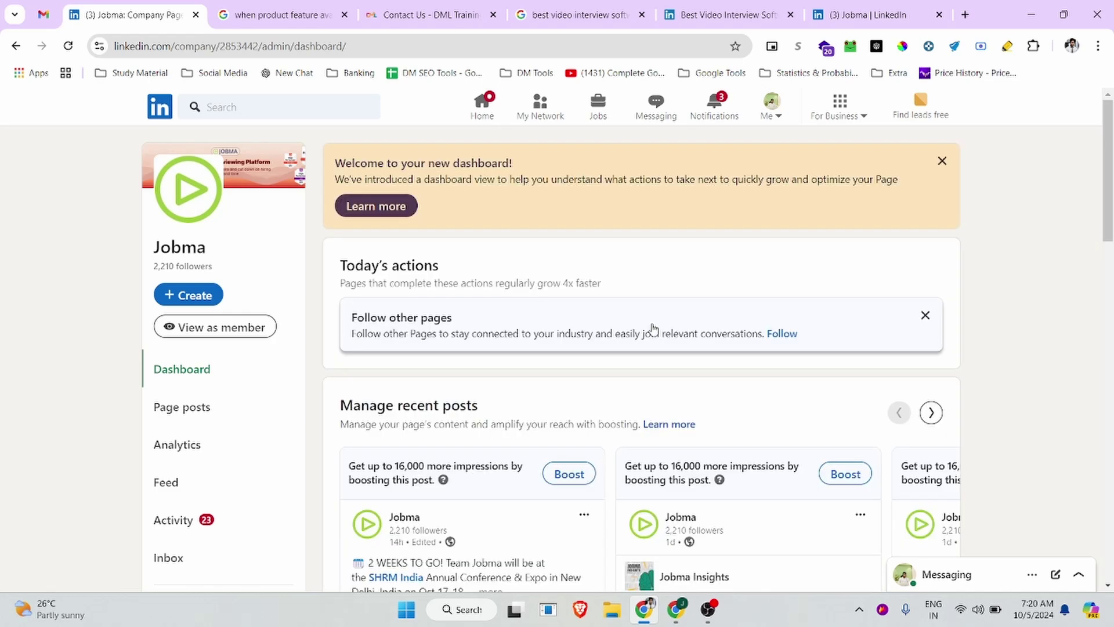
{"action": "scroll", "coordinate": [644, 325], "scroll_direction": "down", "scroll_amount": 15}
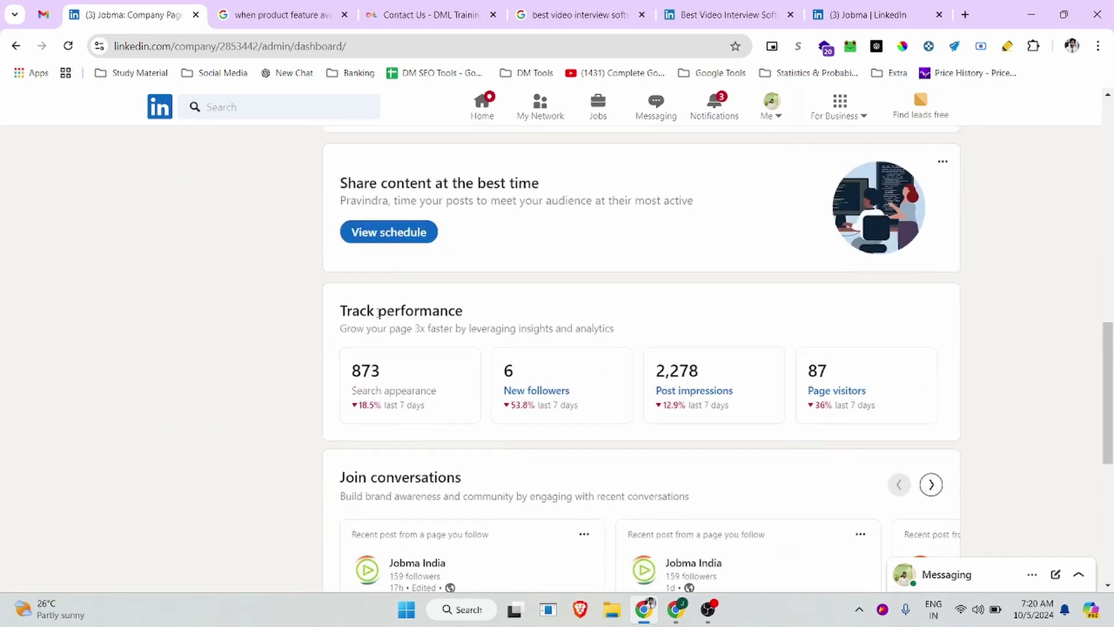
{"action": "scroll", "coordinate": [298, 294], "scroll_direction": "up", "scroll_amount": 5}
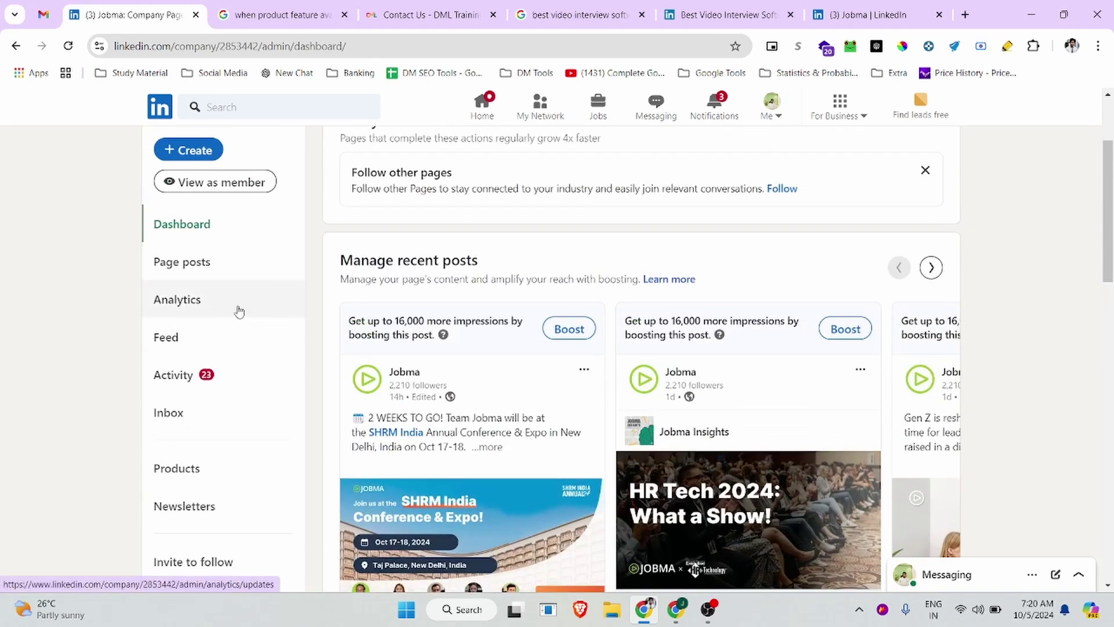
{"action": "left_click", "coordinate": [170, 475]}
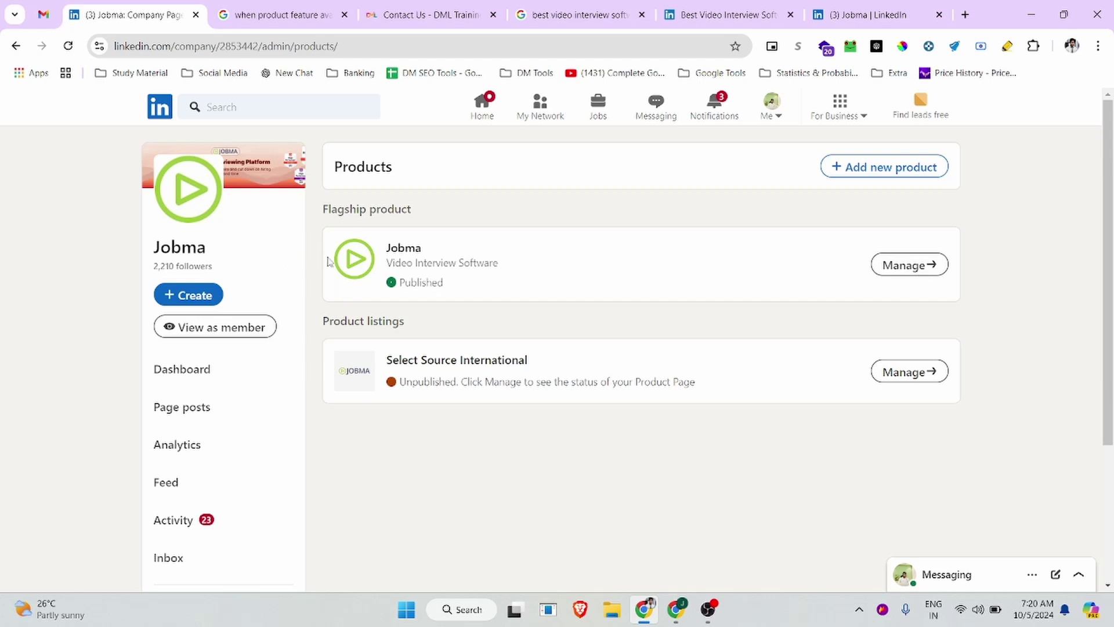
Check the public product page, then start a new product in the admin list.
{"action": "left_click", "coordinate": [844, 16]}
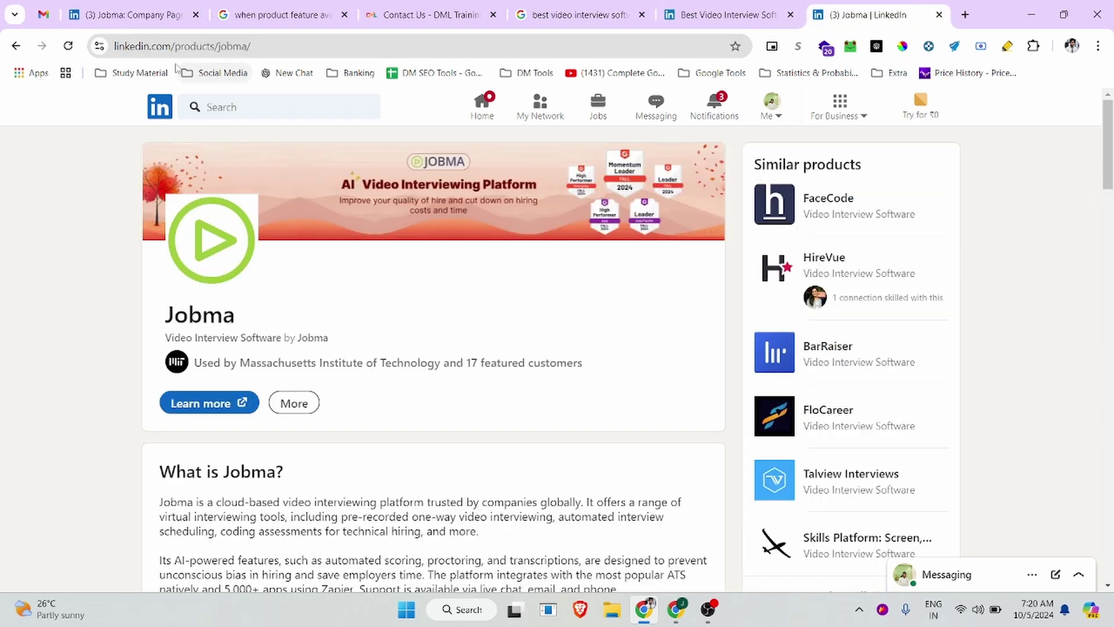
{"action": "left_click", "coordinate": [133, 14]}
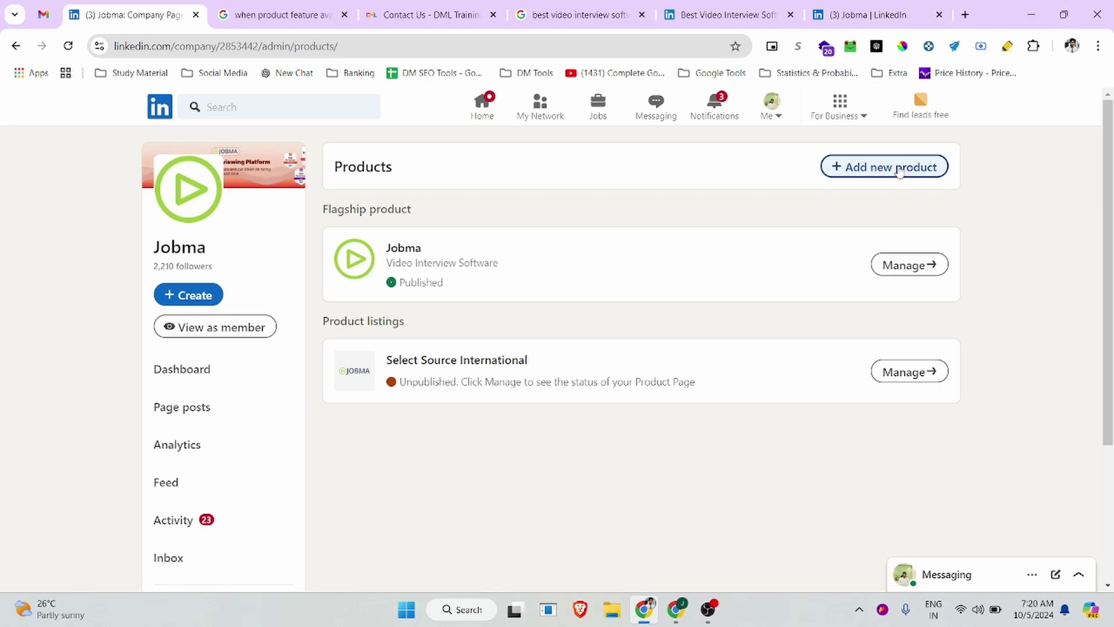
{"action": "left_click", "coordinate": [898, 170]}
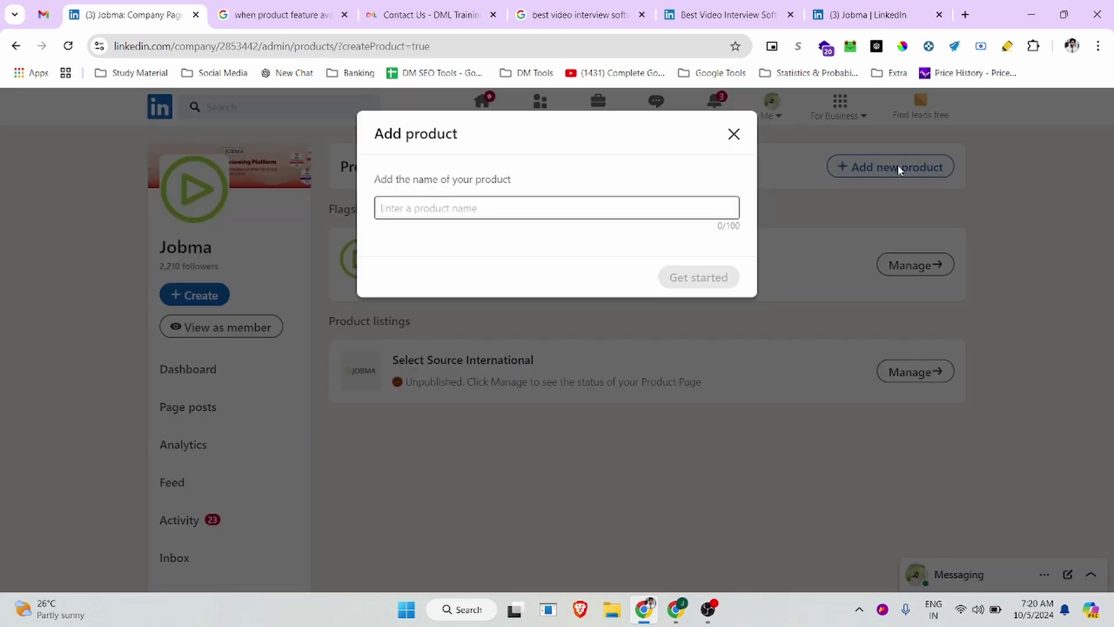
{"action": "left_click", "coordinate": [588, 209]}
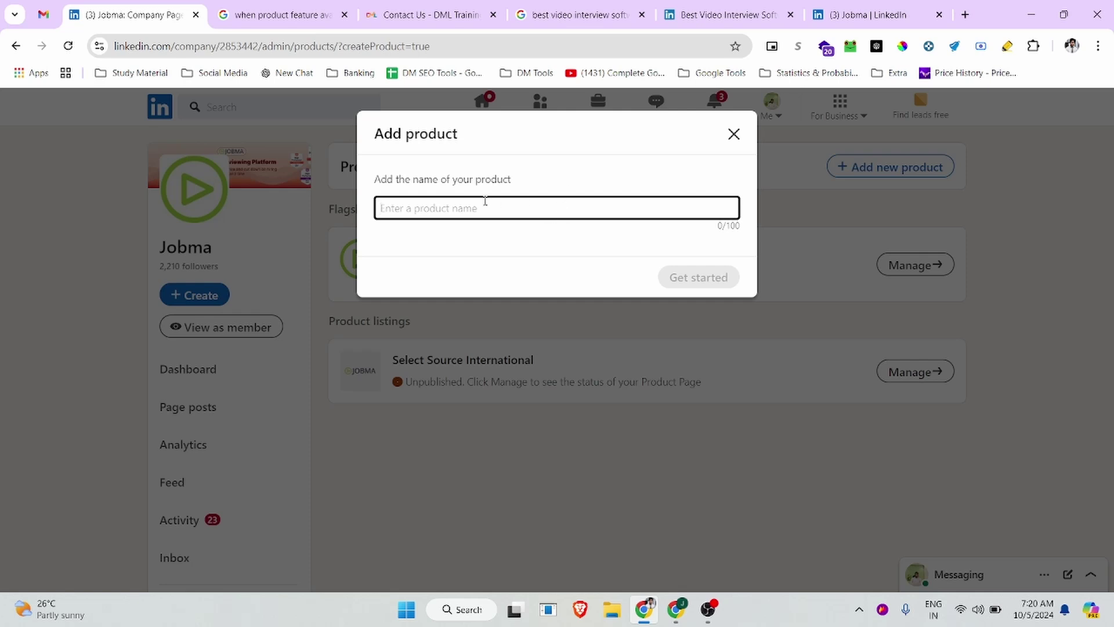
Close the empty Add product form without adding a product.
{"action": "key", "text": "ctrl+9"}
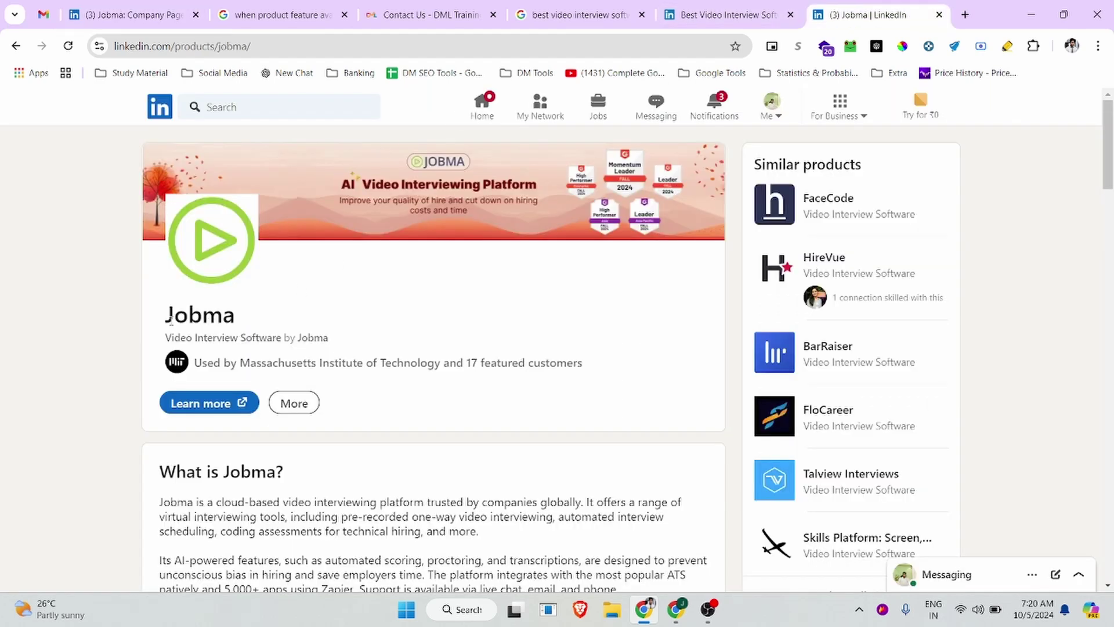
{"action": "left_click", "coordinate": [169, 17]}
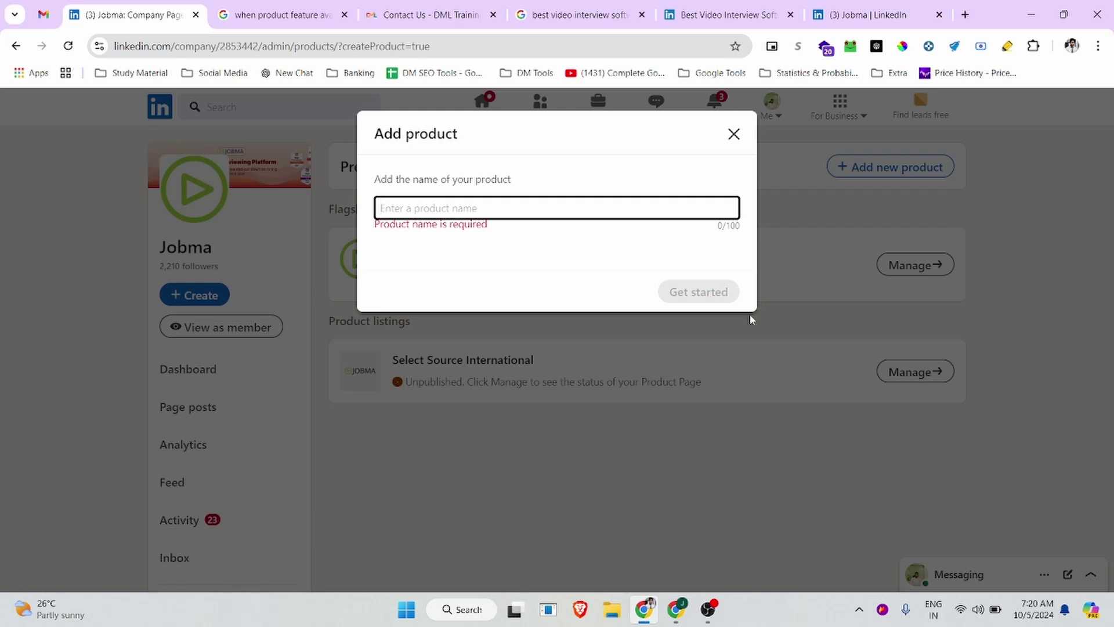
{"action": "left_click", "coordinate": [733, 132]}
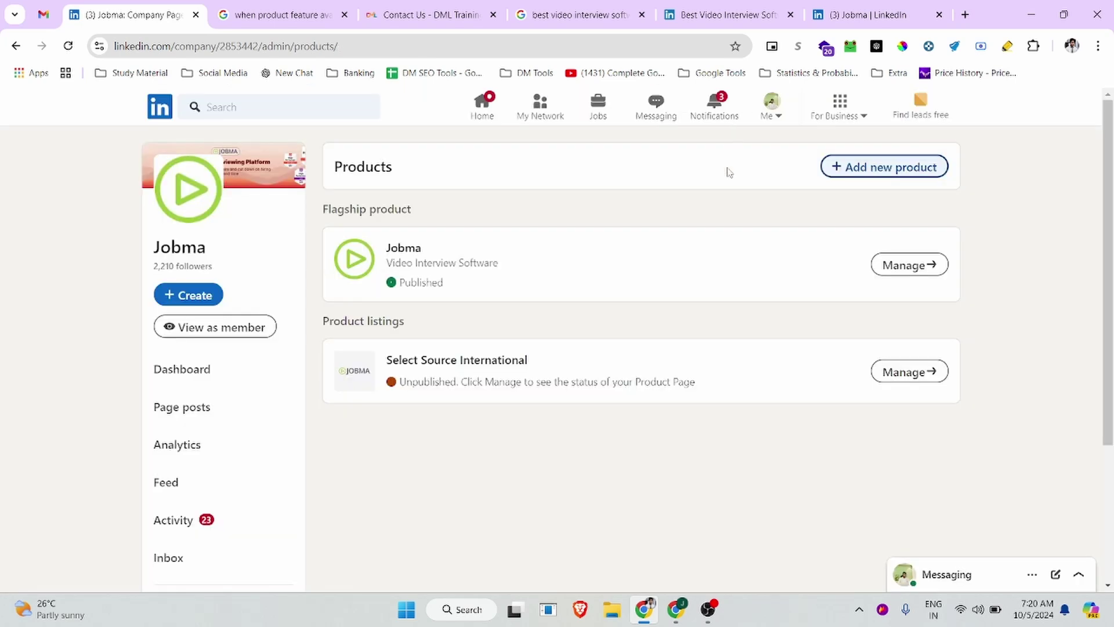
Look at Jobma's product management page, then open and dismiss an Add new product form.
{"action": "left_click", "coordinate": [910, 265]}
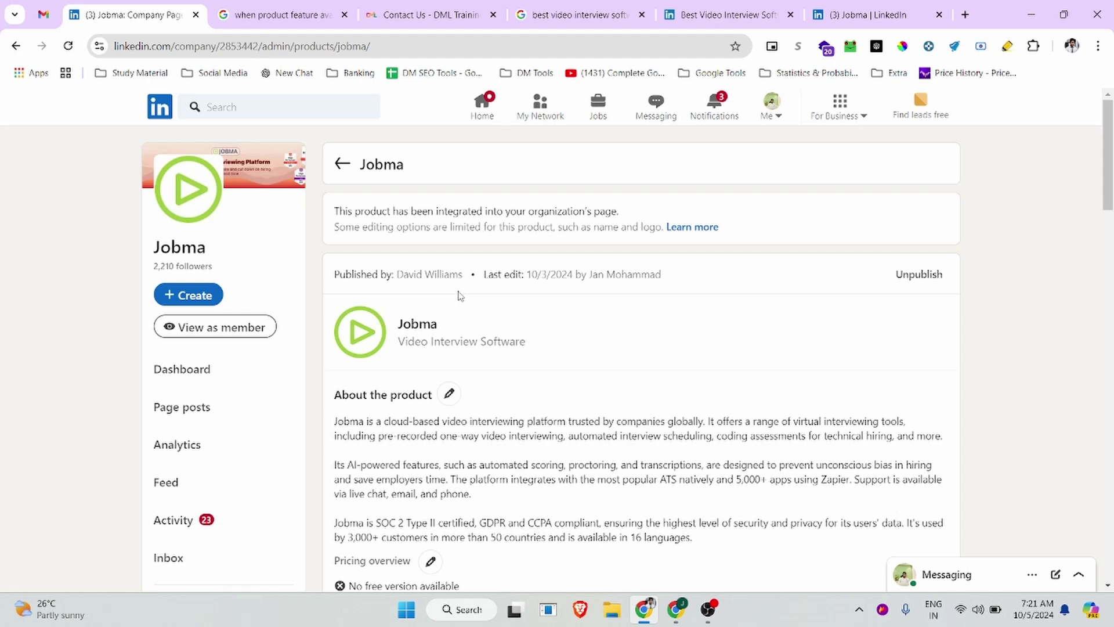
{"action": "scroll", "coordinate": [460, 296], "scroll_direction": "down", "scroll_amount": 5}
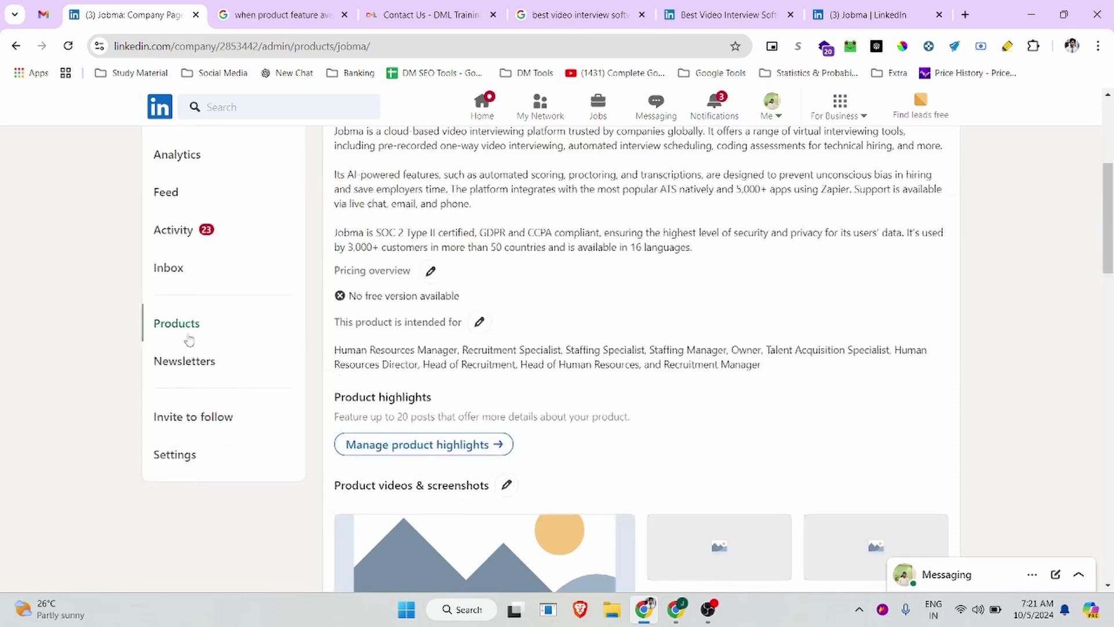
{"action": "left_click", "coordinate": [189, 320]}
{"action": "left_click", "coordinate": [910, 167]}
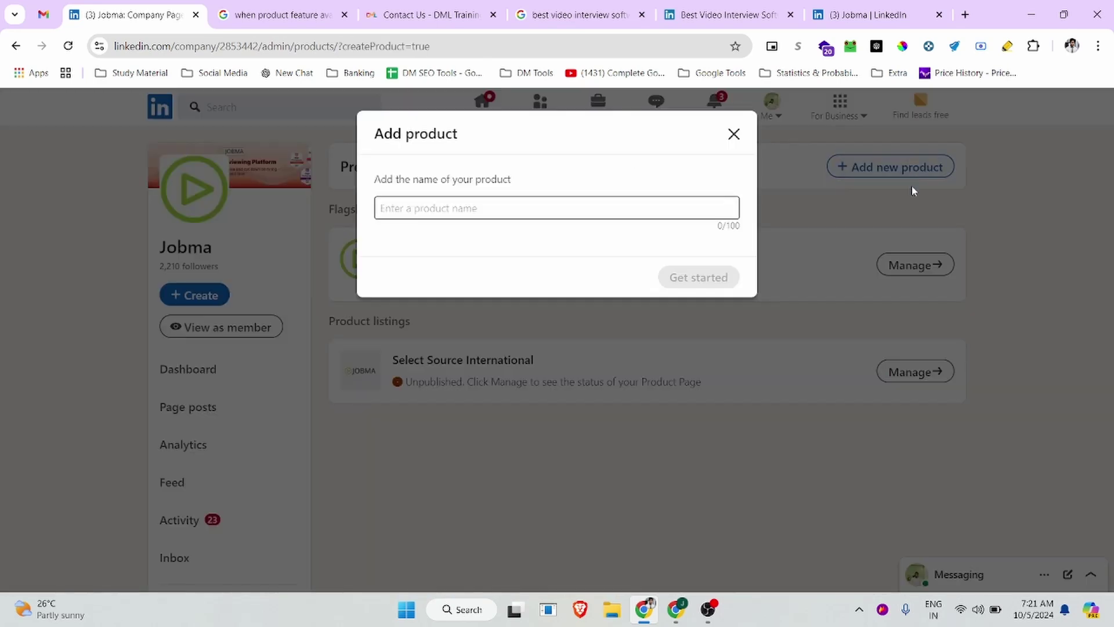
{"action": "left_click", "coordinate": [487, 217]}
{"action": "left_click", "coordinate": [728, 142]}
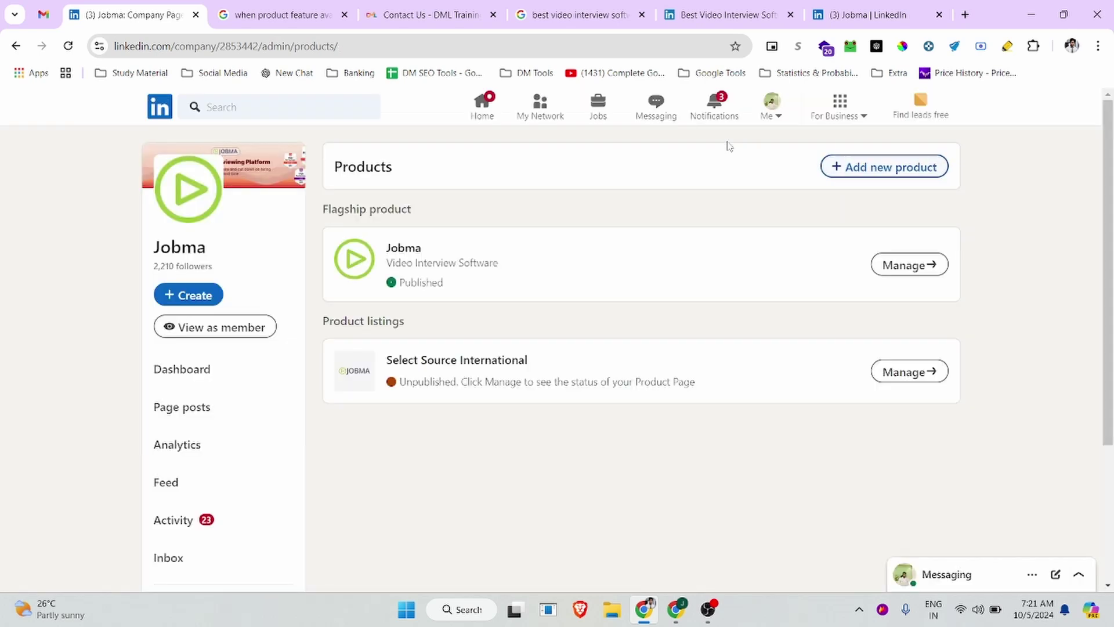
Reopen Jobma's management page and edit the 790-character About the product description.
{"action": "left_click", "coordinate": [924, 264]}
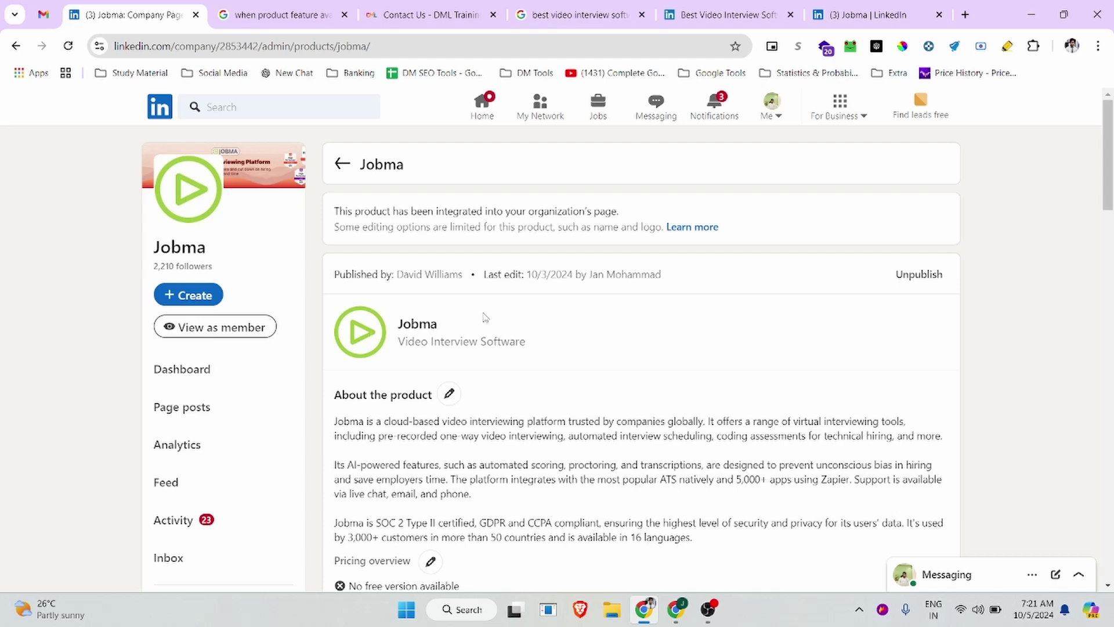
{"action": "scroll", "coordinate": [485, 316], "scroll_direction": "down", "scroll_amount": 3}
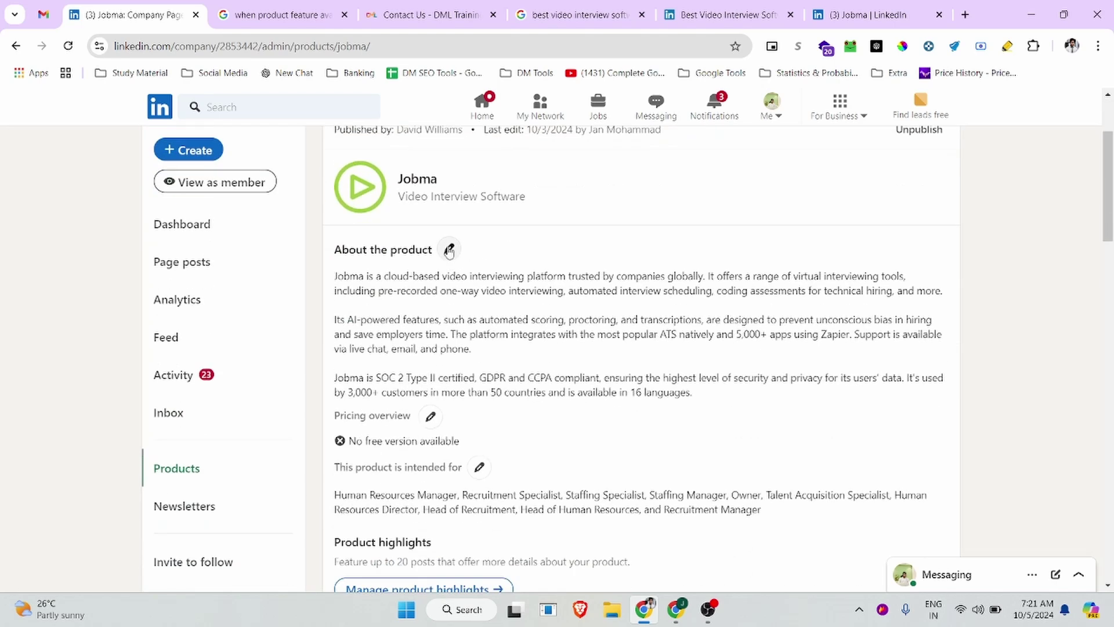
{"action": "left_click", "coordinate": [449, 250]}
{"action": "scroll", "coordinate": [585, 249], "scroll_direction": "down", "scroll_amount": 3}
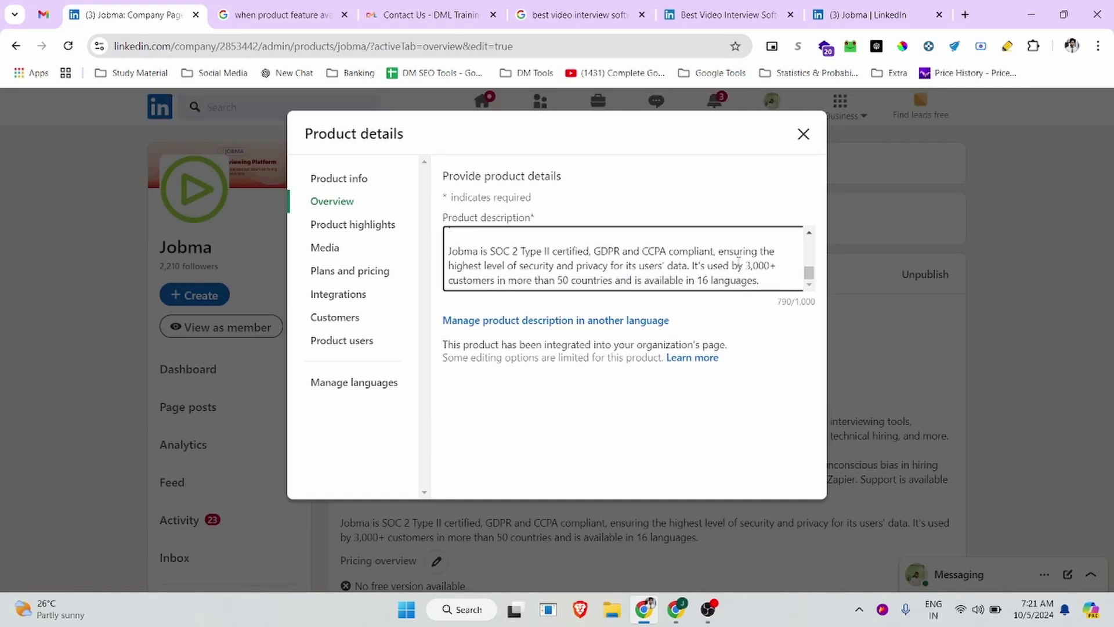
Scroll through the posts featured as Jobma's product highlights.
{"action": "left_click", "coordinate": [363, 224]}
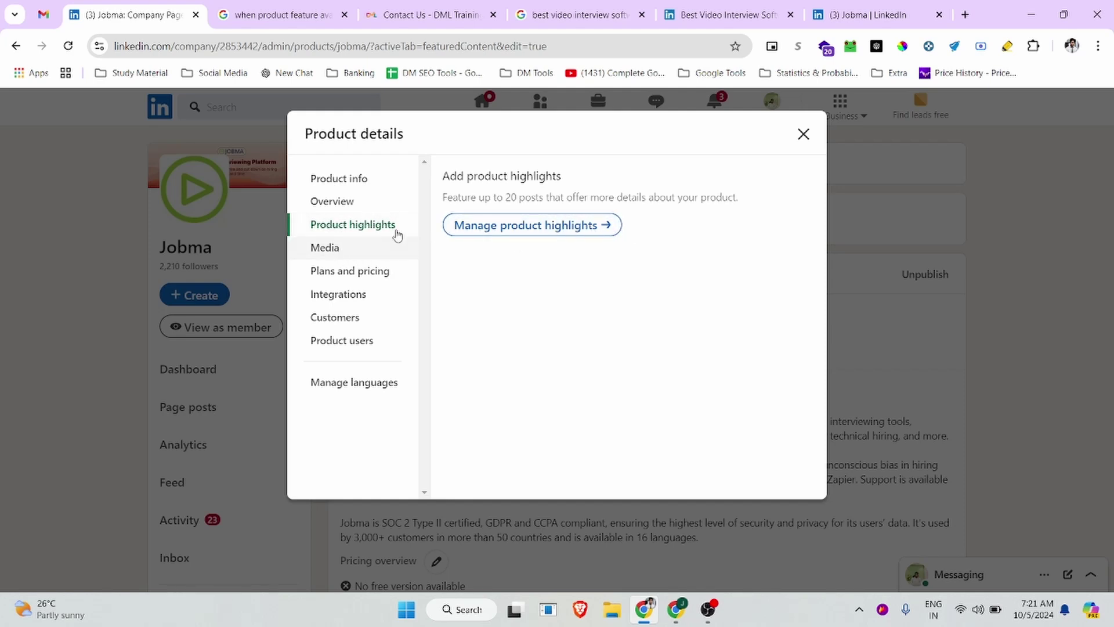
{"action": "left_click", "coordinate": [540, 226]}
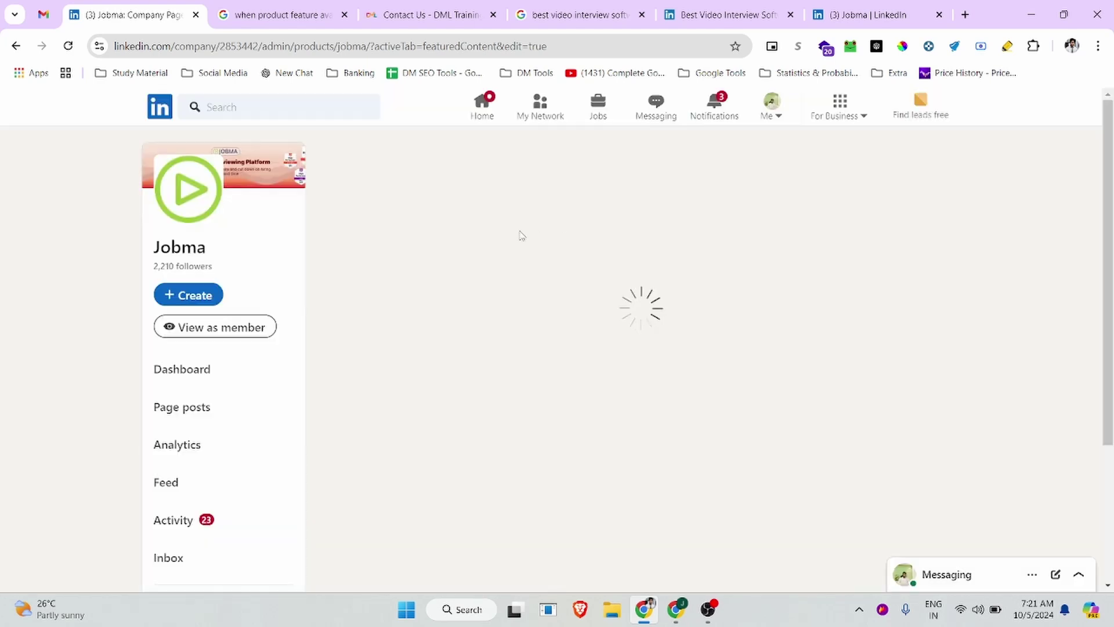
{"action": "scroll", "coordinate": [639, 273], "scroll_direction": "down", "scroll_amount": 3}
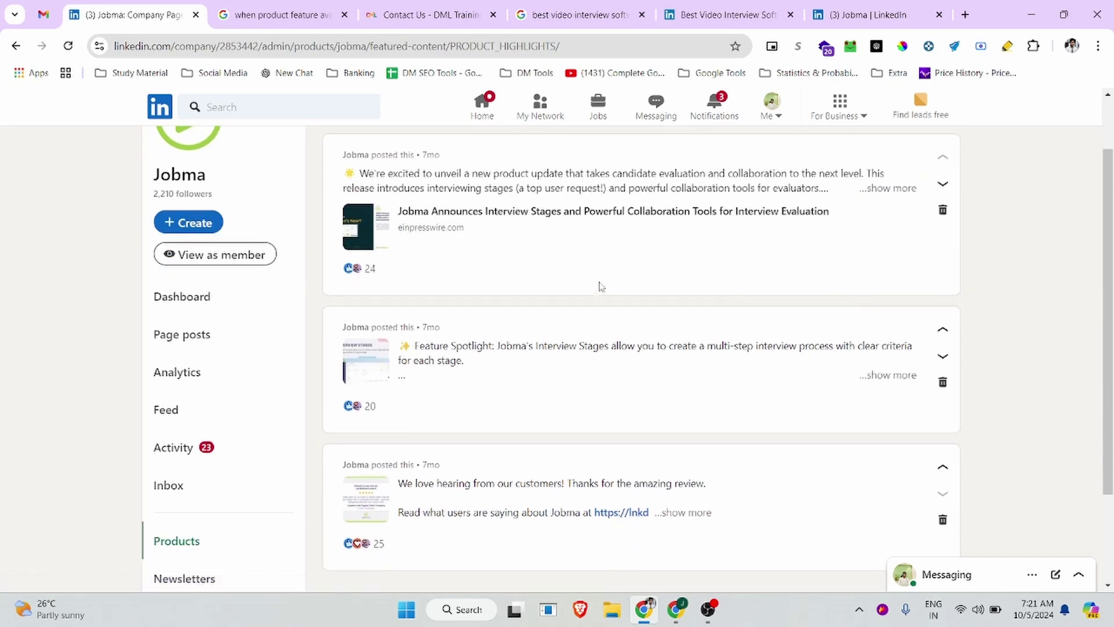
{"action": "scroll", "coordinate": [800, 265], "scroll_direction": "up", "scroll_amount": 3}
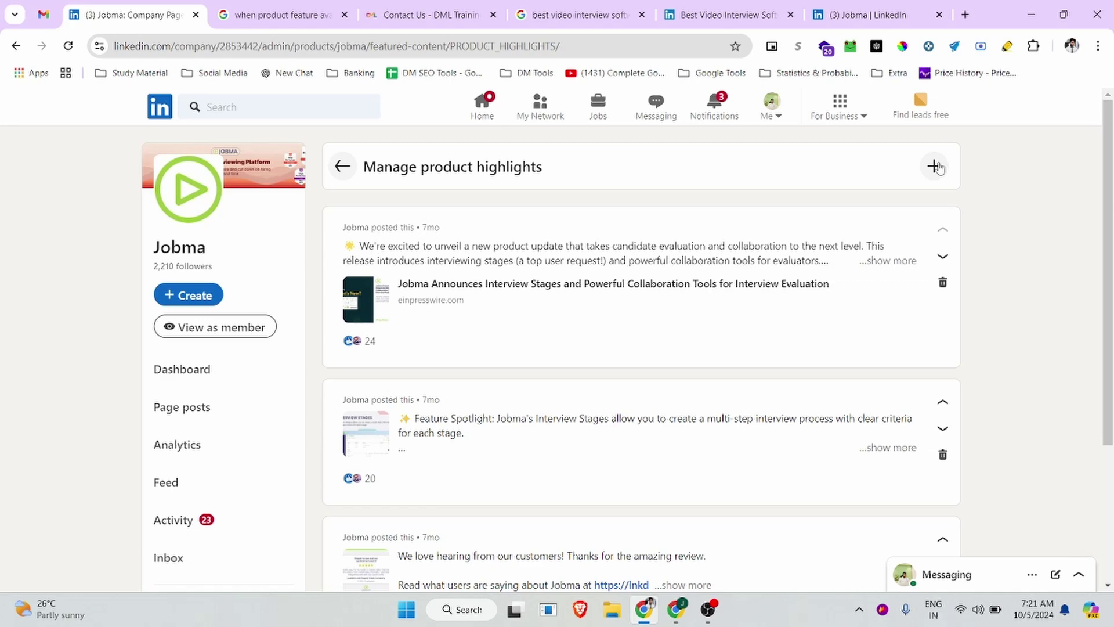
{"action": "scroll", "coordinate": [656, 273], "scroll_direction": "down", "scroll_amount": 2}
{"action": "scroll", "coordinate": [405, 157], "scroll_direction": "up", "scroll_amount": 1}
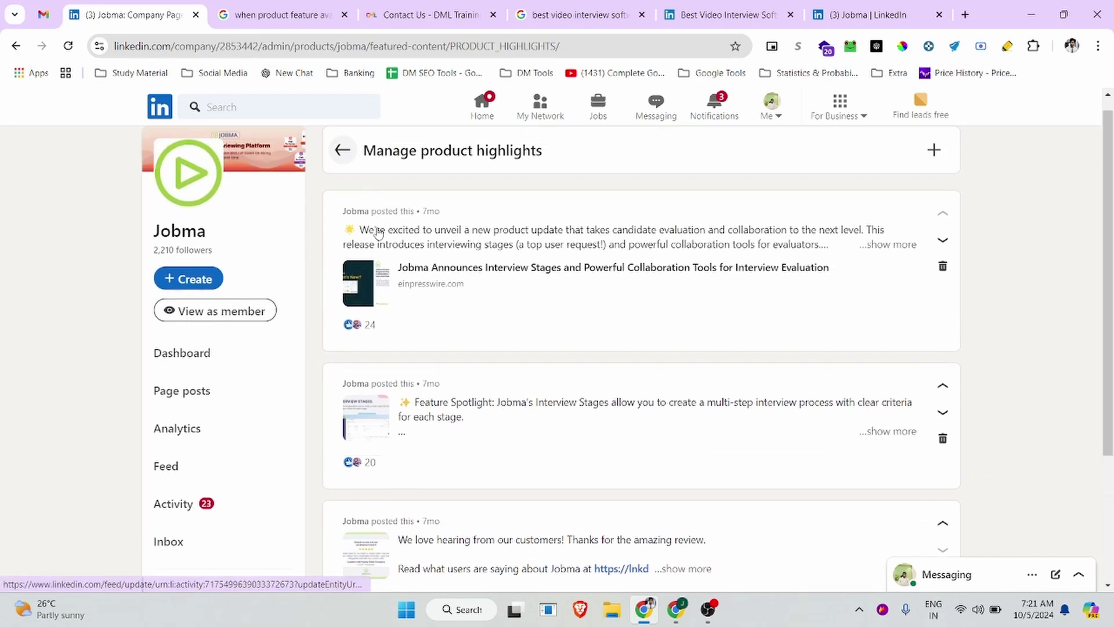
Return to Jobma's plans and pricing page, showing the Request Pricing plan.
{"action": "left_click", "coordinate": [343, 164]}
{"action": "scroll", "coordinate": [562, 353], "scroll_direction": "down", "scroll_amount": 5}
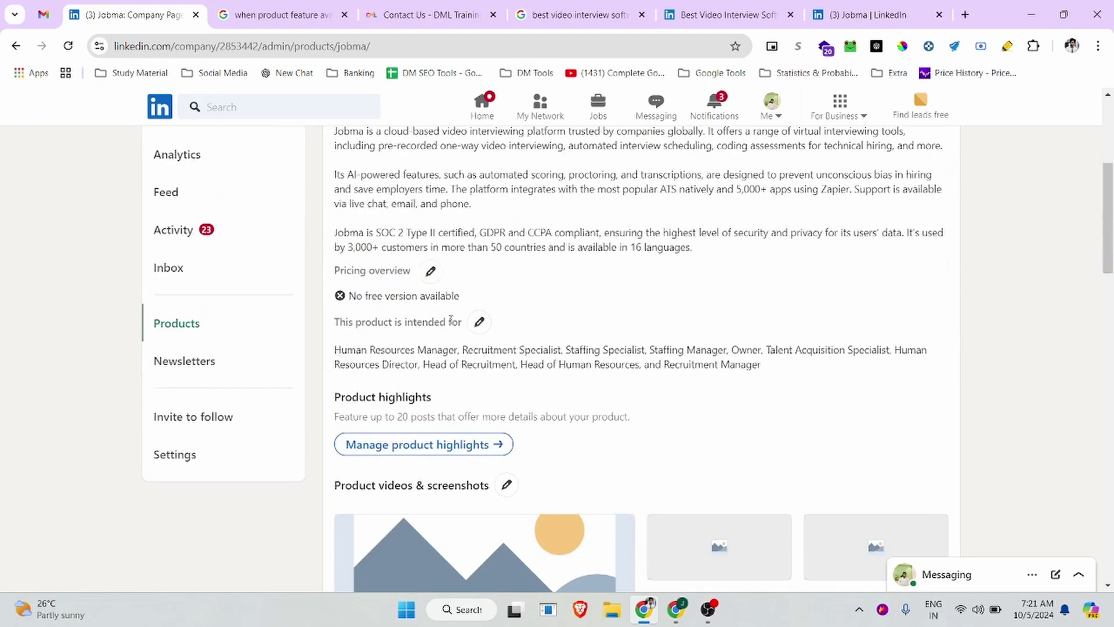
{"action": "scroll", "coordinate": [462, 273], "scroll_direction": "up", "scroll_amount": 1}
{"action": "scroll", "coordinate": [458, 279], "scroll_direction": "down", "scroll_amount": 1}
{"action": "left_click", "coordinate": [430, 271]}
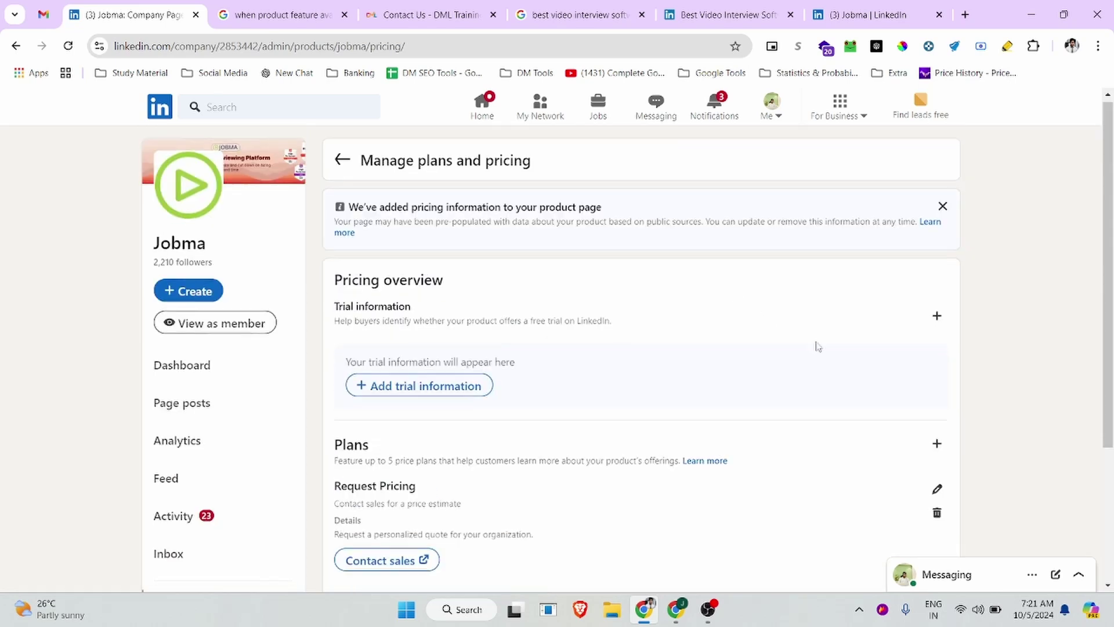
{"action": "scroll", "coordinate": [848, 362], "scroll_direction": "down", "scroll_amount": 3}
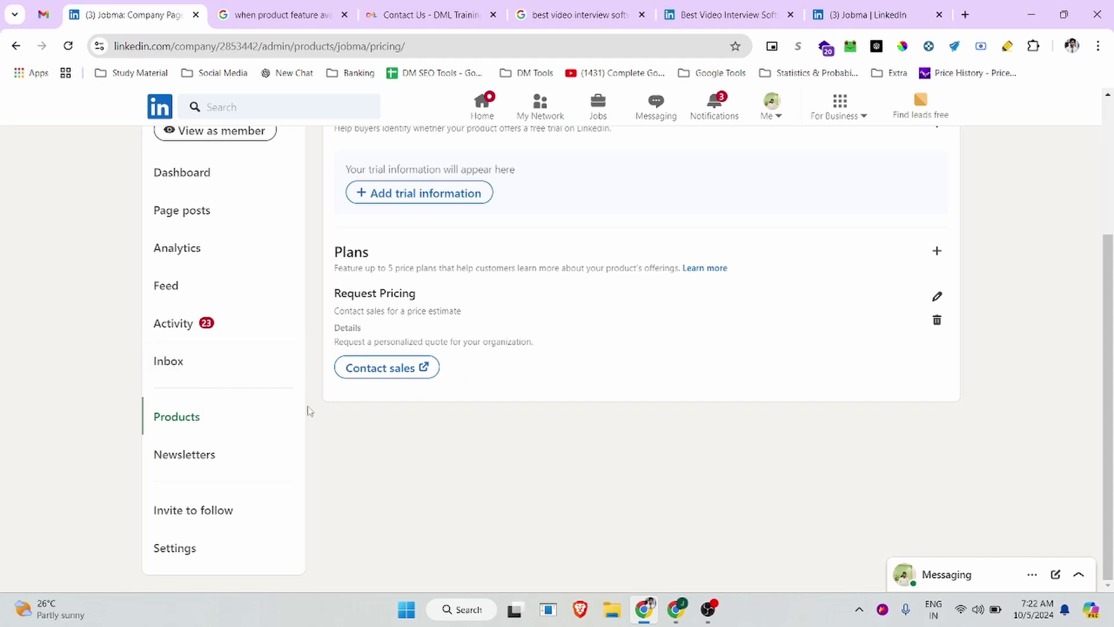
{"action": "scroll", "coordinate": [308, 411], "scroll_direction": "up", "scroll_amount": 3}
{"action": "scroll", "coordinate": [243, 430], "scroll_direction": "down", "scroll_amount": 3}
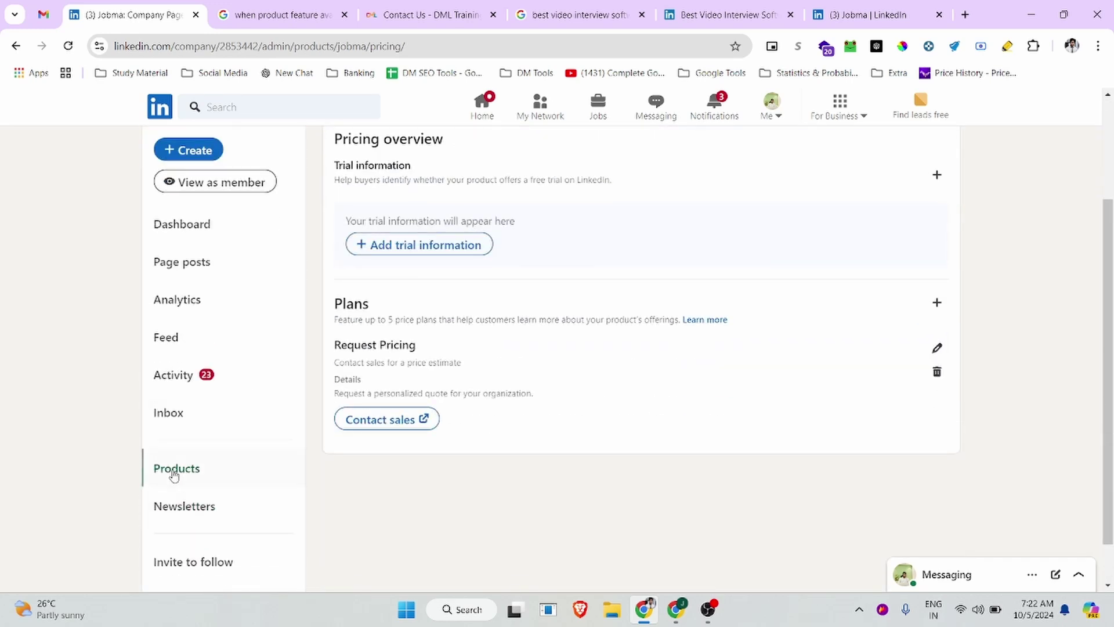
{"action": "scroll", "coordinate": [371, 244], "scroll_direction": "up", "scroll_amount": 3}
Reopen Jobma's Product details editor at the Media section.
{"action": "left_click", "coordinate": [342, 164]}
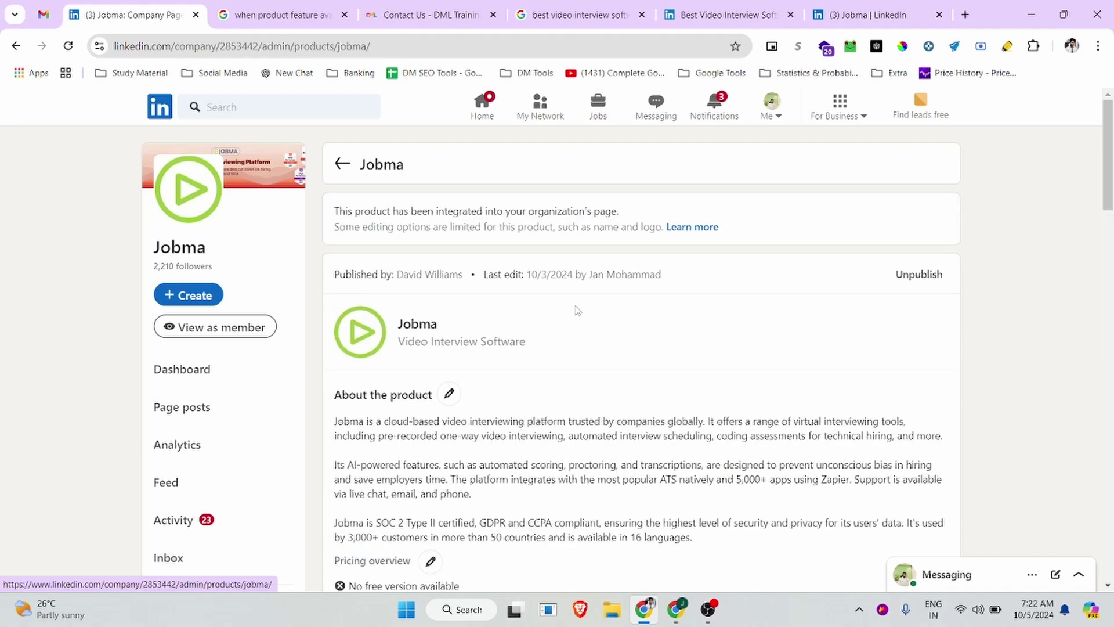
{"action": "scroll", "coordinate": [473, 412], "scroll_direction": "down", "scroll_amount": 3}
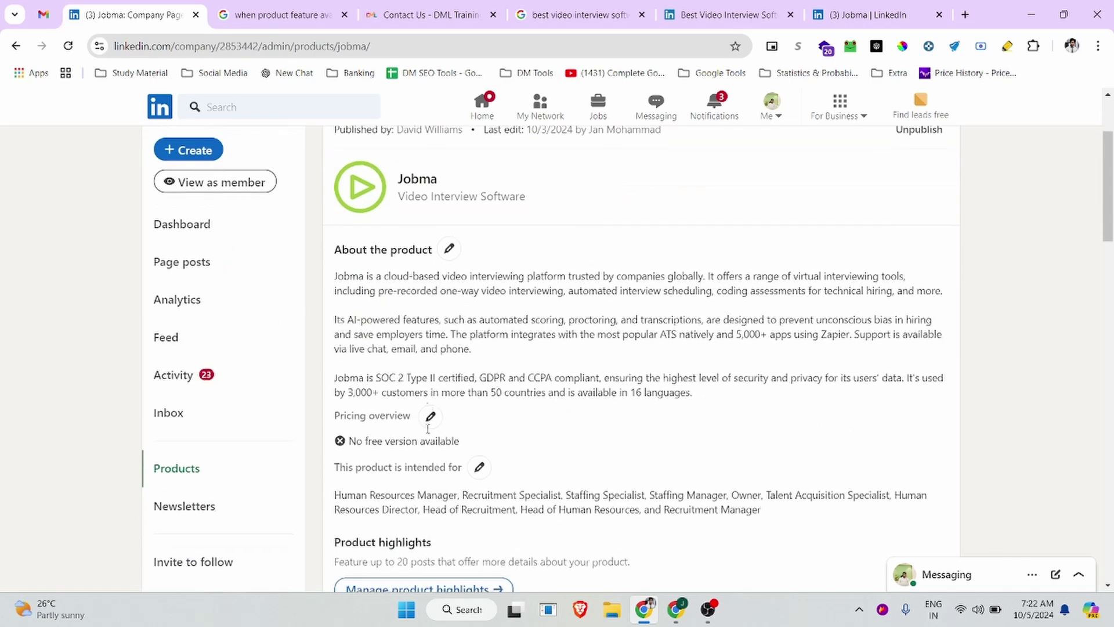
{"action": "left_click", "coordinate": [450, 250]}
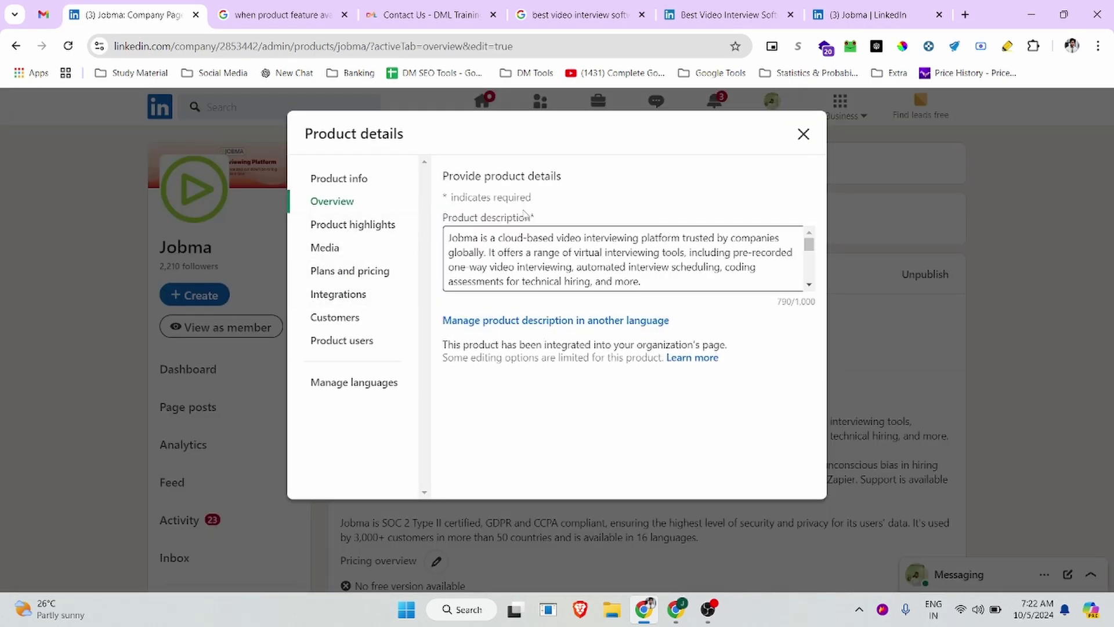
{"action": "left_click", "coordinate": [333, 248]}
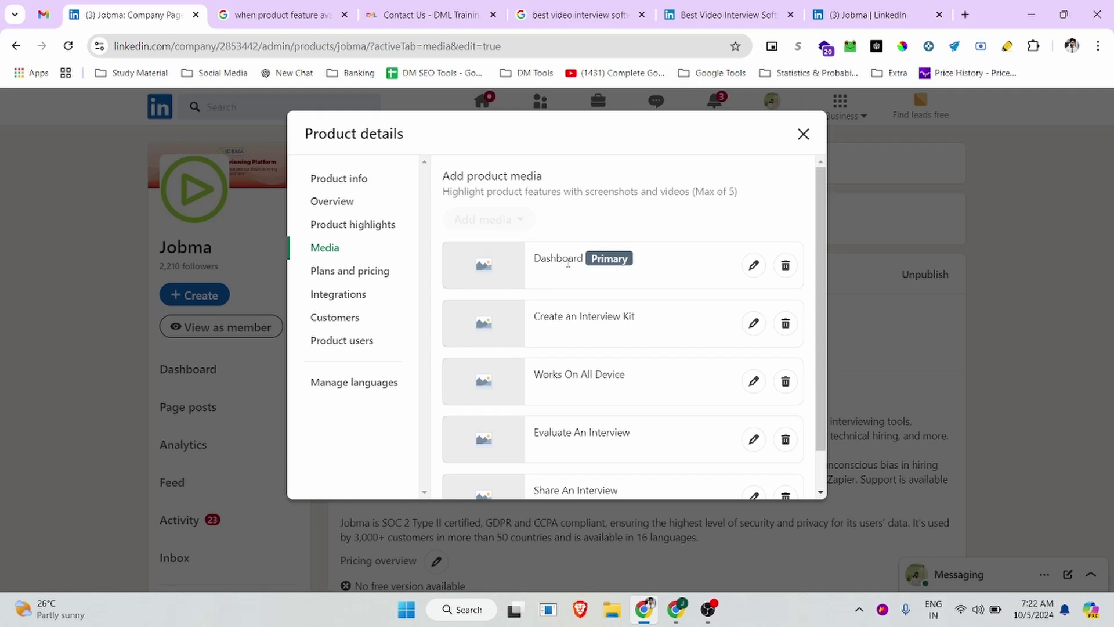
Show Plans and pricing, listing the single Request Pricing plan with Contact sales.
{"action": "scroll", "coordinate": [622, 279], "scroll_direction": "down", "scroll_amount": 1}
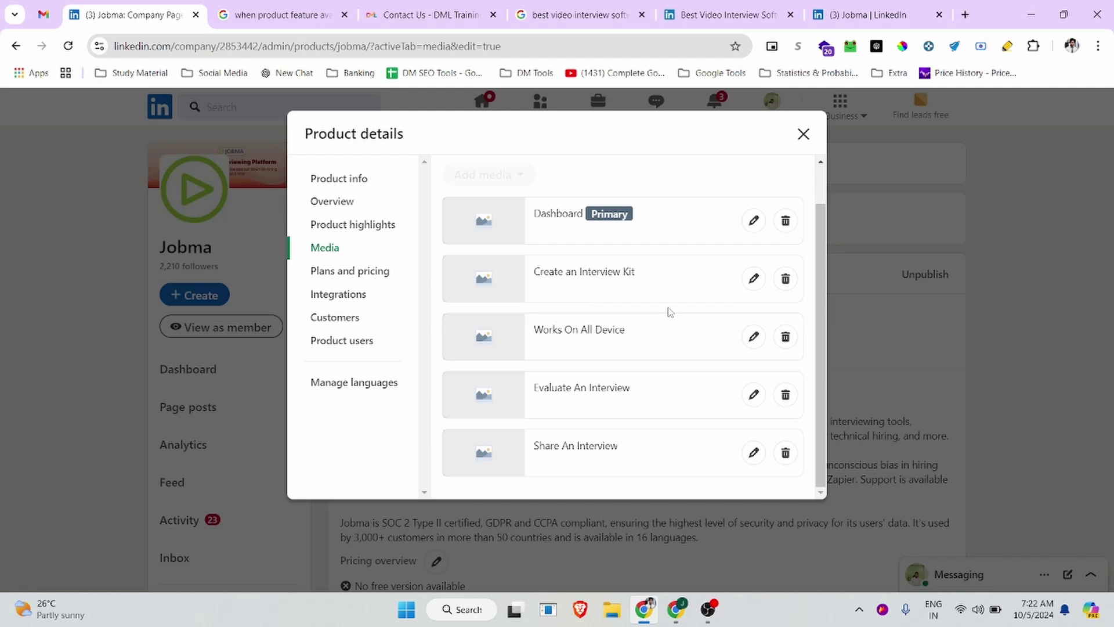
{"action": "scroll", "coordinate": [671, 316], "scroll_direction": "up", "scroll_amount": 1}
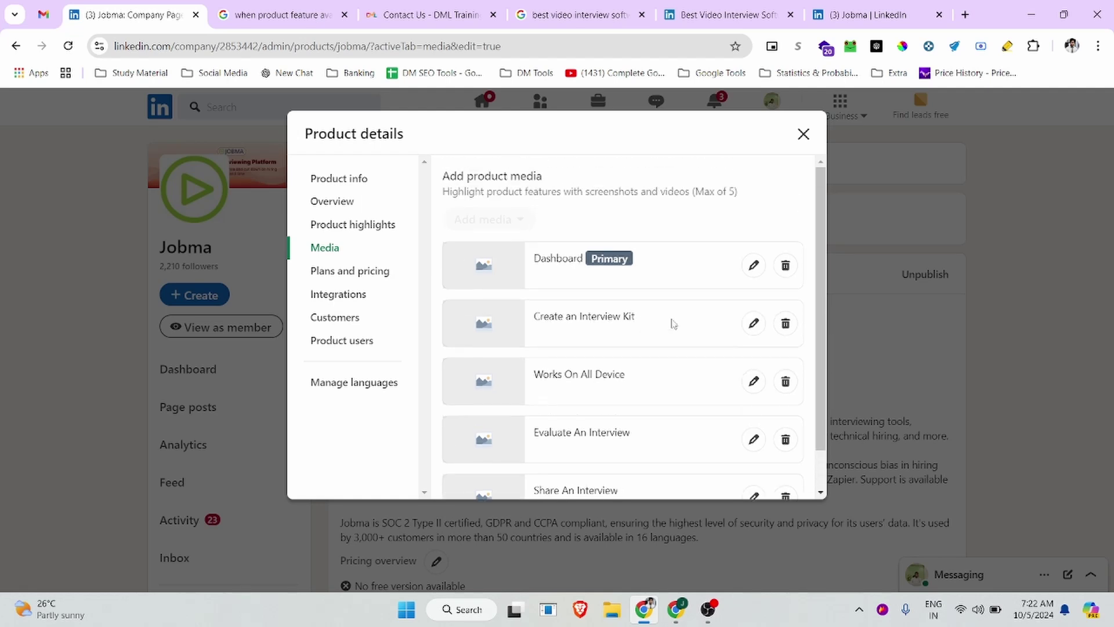
{"action": "left_click", "coordinate": [358, 277]}
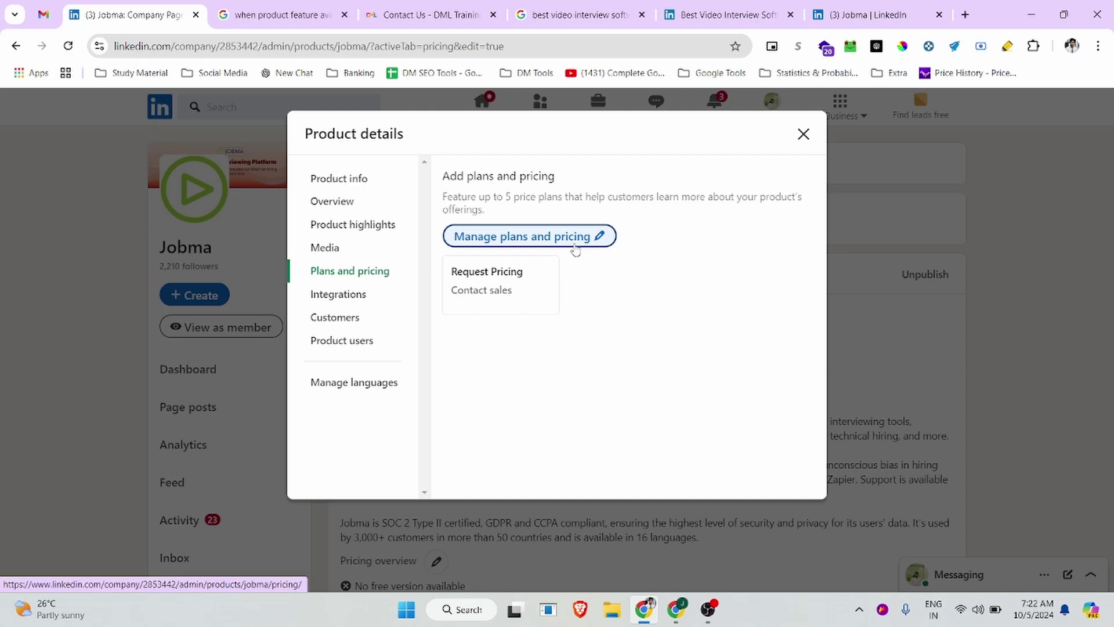
Review Jobma's featured integrations and featured customers in the Product details editor.
{"action": "left_click", "coordinate": [339, 302]}
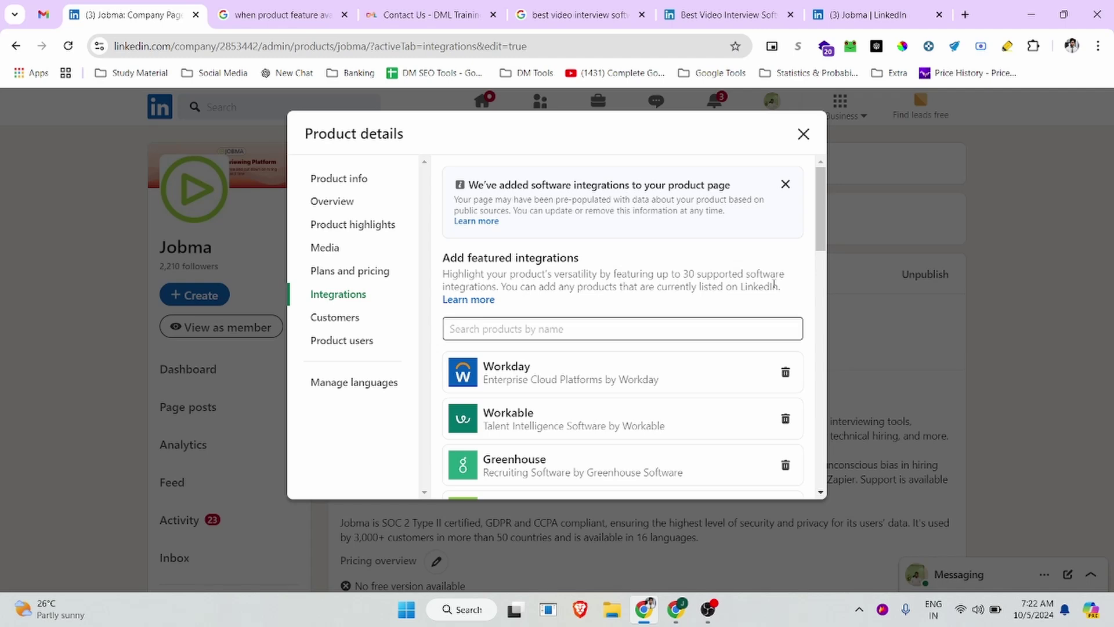
{"action": "scroll", "coordinate": [754, 387], "scroll_direction": "down", "scroll_amount": 6}
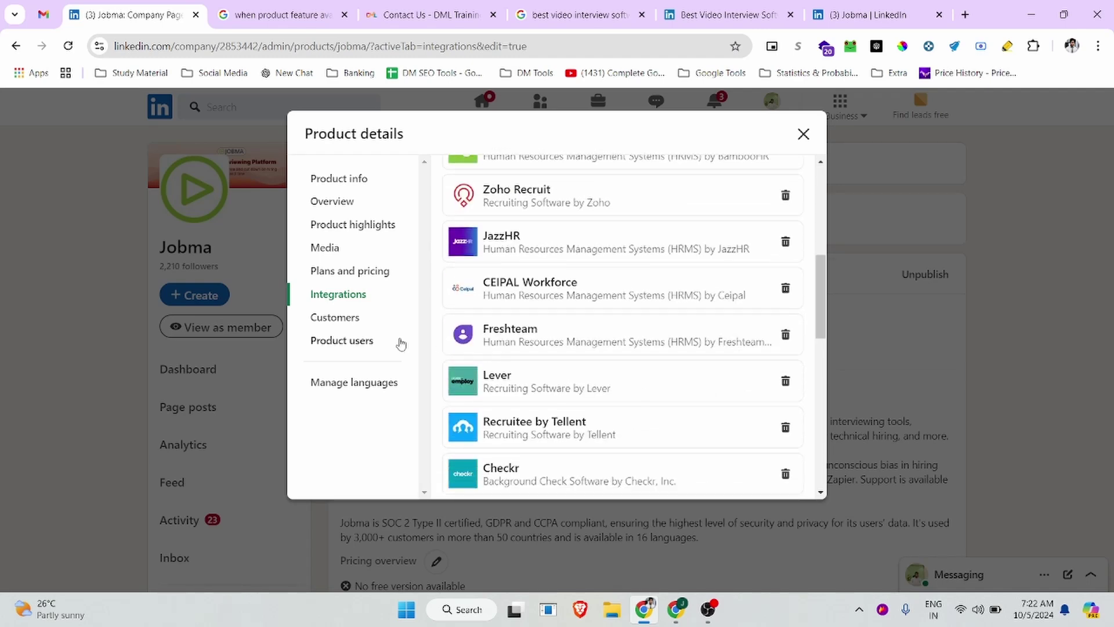
{"action": "left_click", "coordinate": [347, 320]}
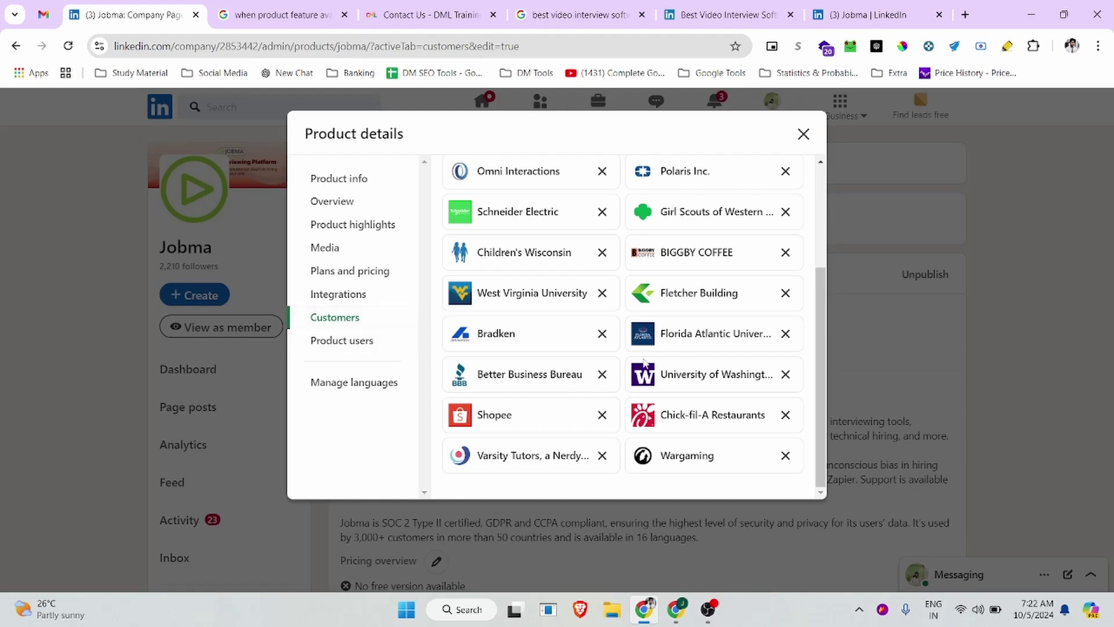
{"action": "scroll", "coordinate": [606, 300], "scroll_direction": "up", "scroll_amount": 1}
{"action": "scroll", "coordinate": [606, 301], "scroll_direction": "up", "scroll_amount": 3}
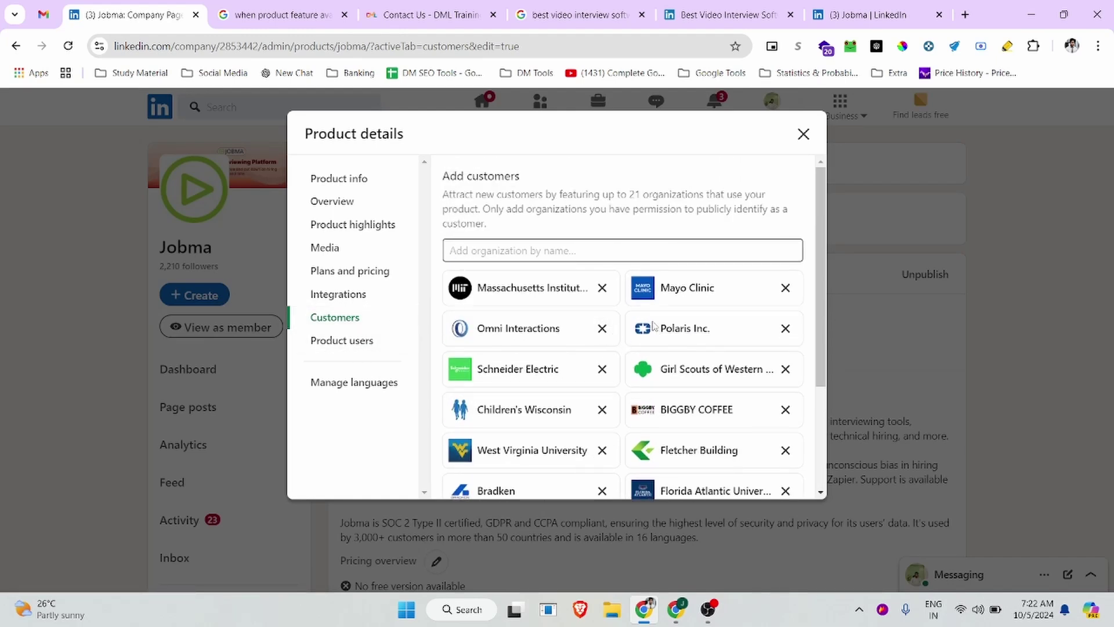
Try adding a customer organization, then view job functions and the English-only language entry.
{"action": "left_click", "coordinate": [548, 251]}
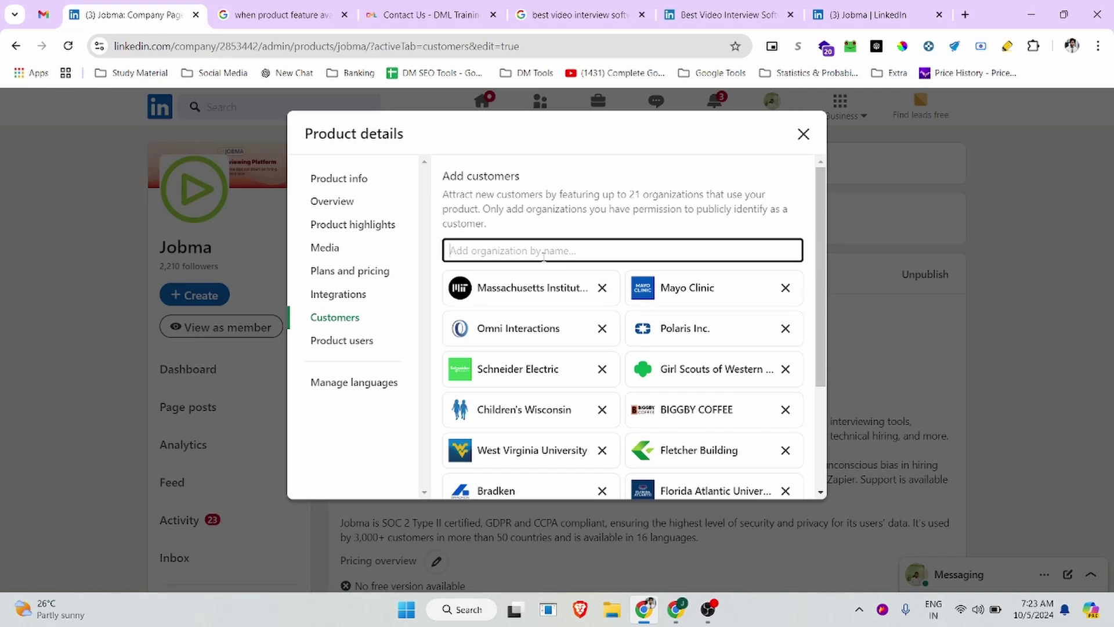
{"action": "left_click", "coordinate": [371, 343]}
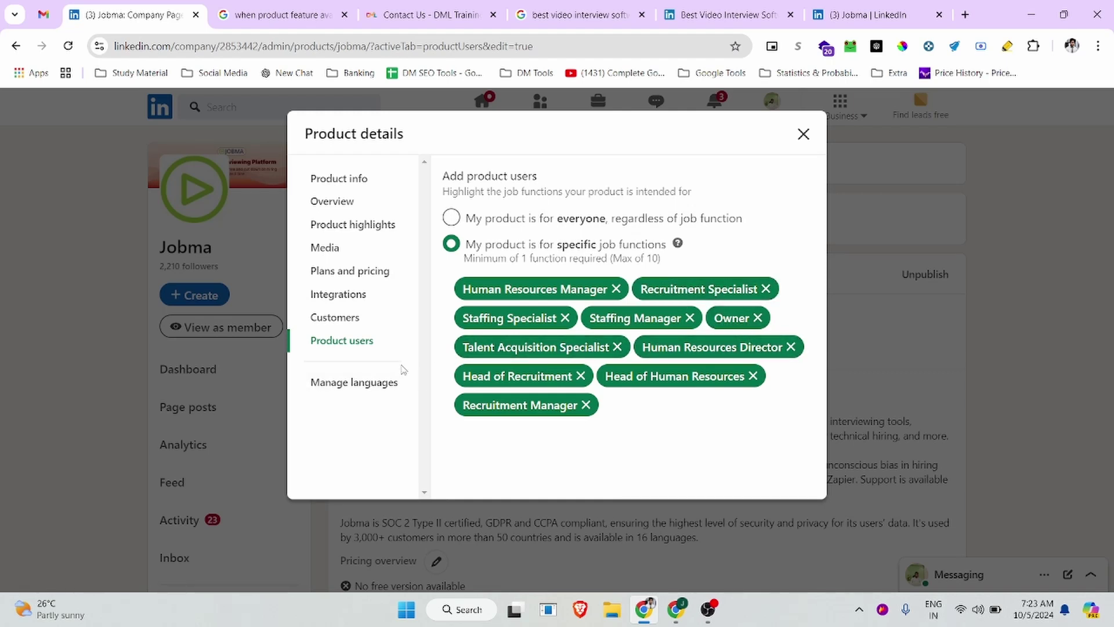
{"action": "left_click", "coordinate": [348, 385]}
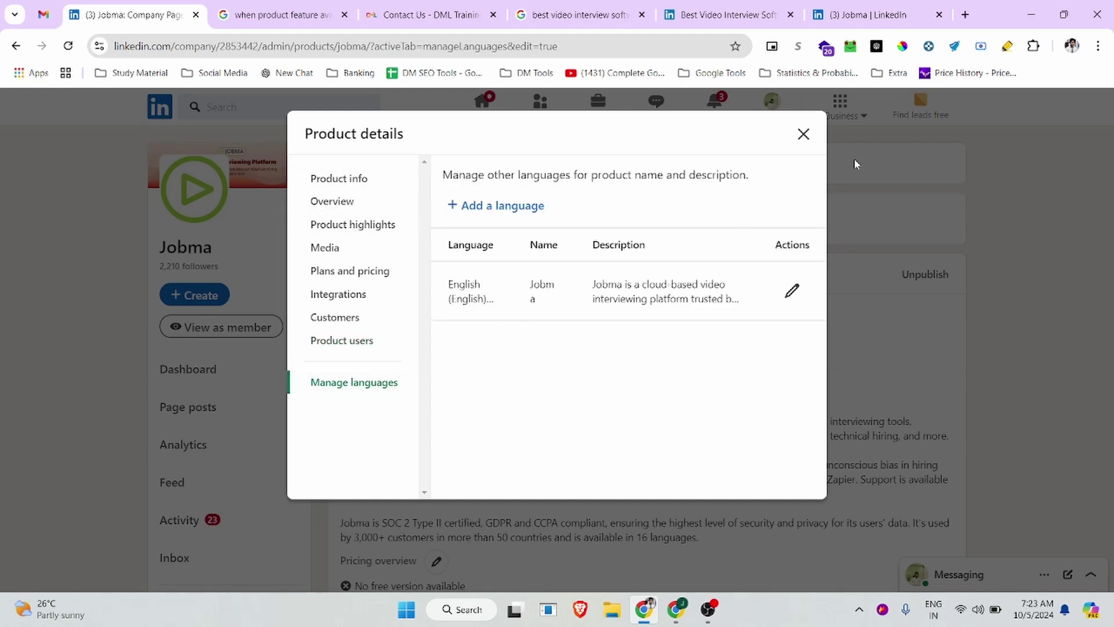
Close the Product details editor and scroll through the admin page's description.
{"action": "left_click", "coordinate": [803, 135]}
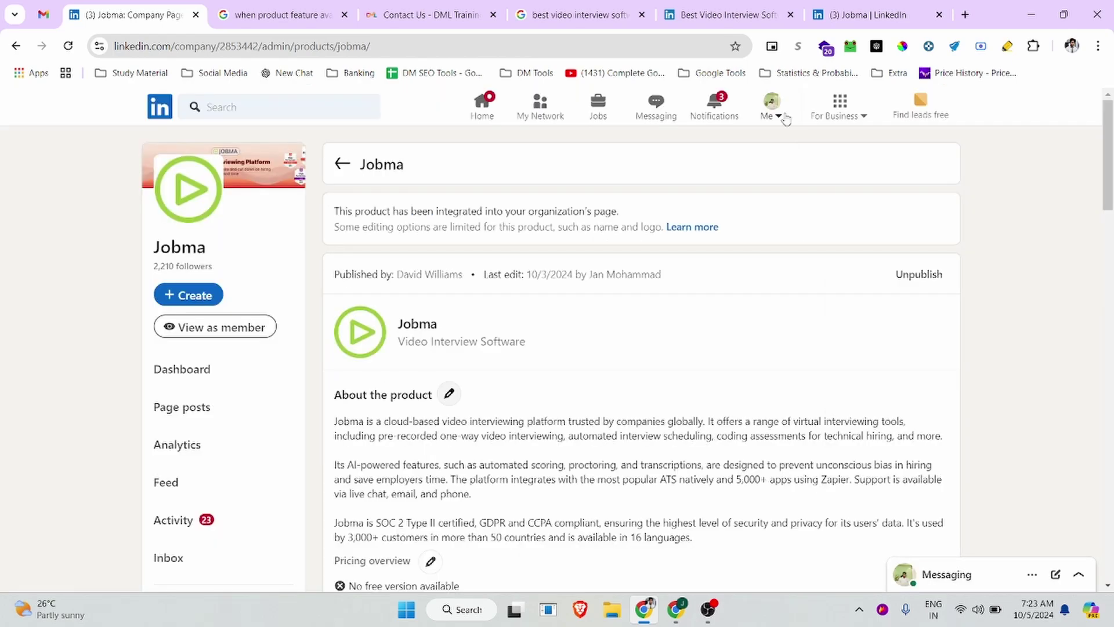
{"action": "scroll", "coordinate": [529, 268], "scroll_direction": "down", "scroll_amount": 10}
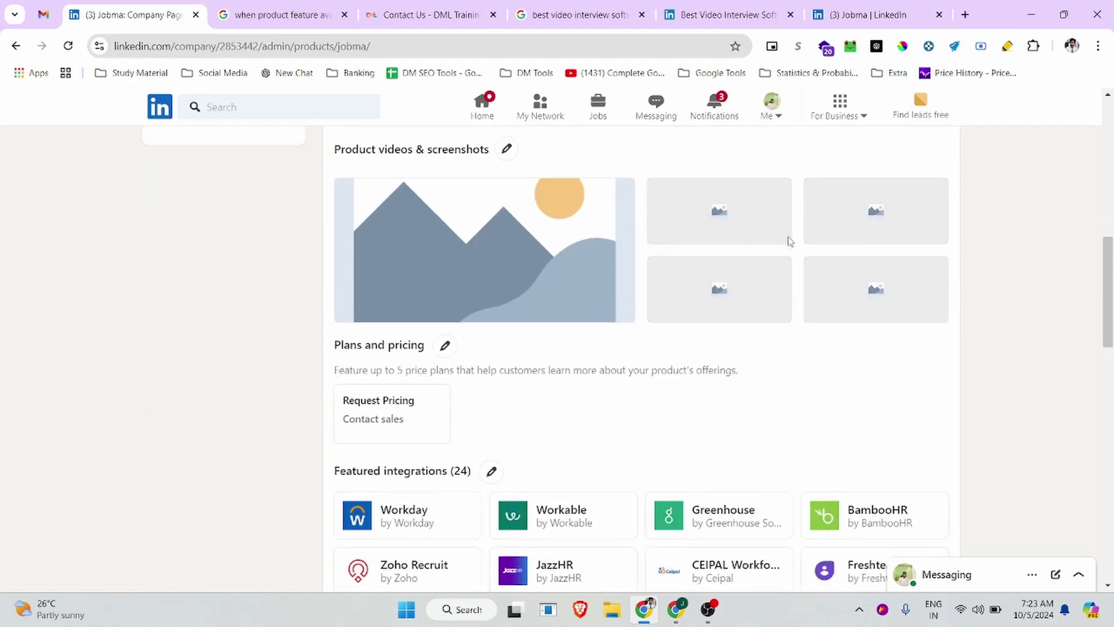
{"action": "scroll", "coordinate": [789, 241], "scroll_direction": "up", "scroll_amount": 6}
{"action": "scroll", "coordinate": [786, 259], "scroll_direction": "down", "scroll_amount": 7}
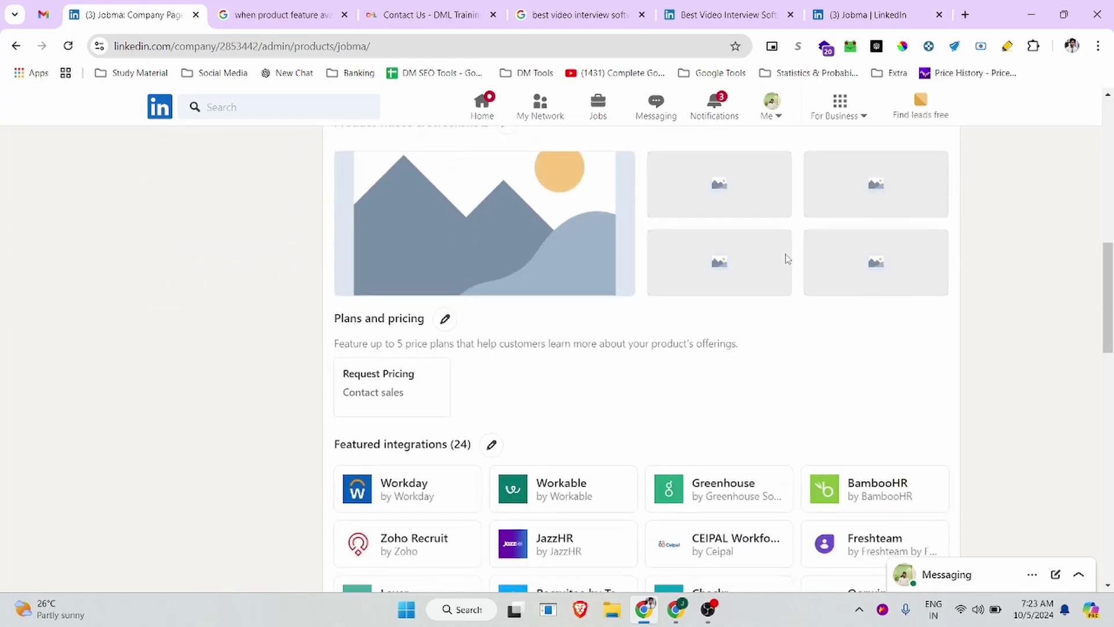
{"action": "scroll", "coordinate": [742, 286], "scroll_direction": "down", "scroll_amount": 10}
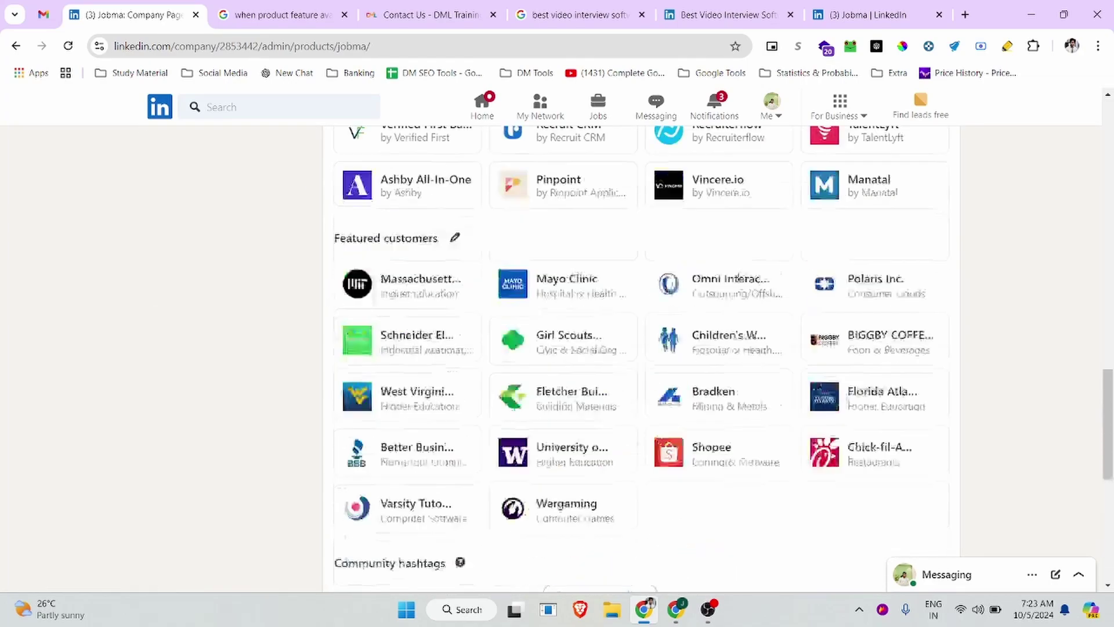
{"action": "scroll", "coordinate": [736, 283], "scroll_direction": "up", "scroll_amount": 15}
Scroll down through the Request Pricing plan, 24 featured integrations and featured customers.
{"action": "scroll", "coordinate": [738, 300], "scroll_direction": "down", "scroll_amount": 3}
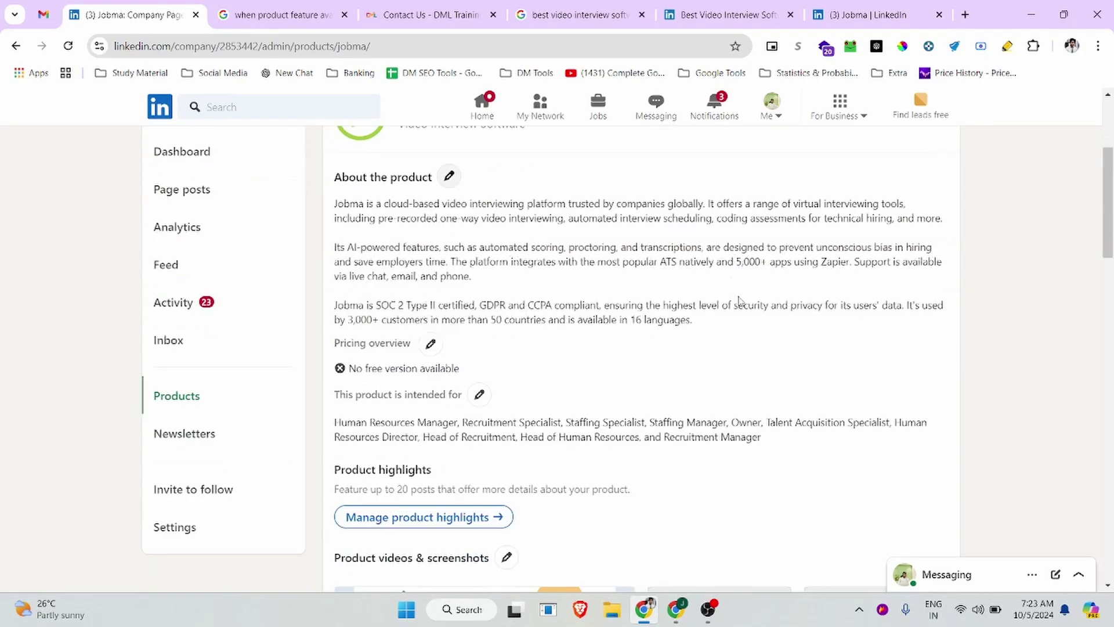
{"action": "scroll", "coordinate": [734, 290], "scroll_direction": "down", "scroll_amount": 3}
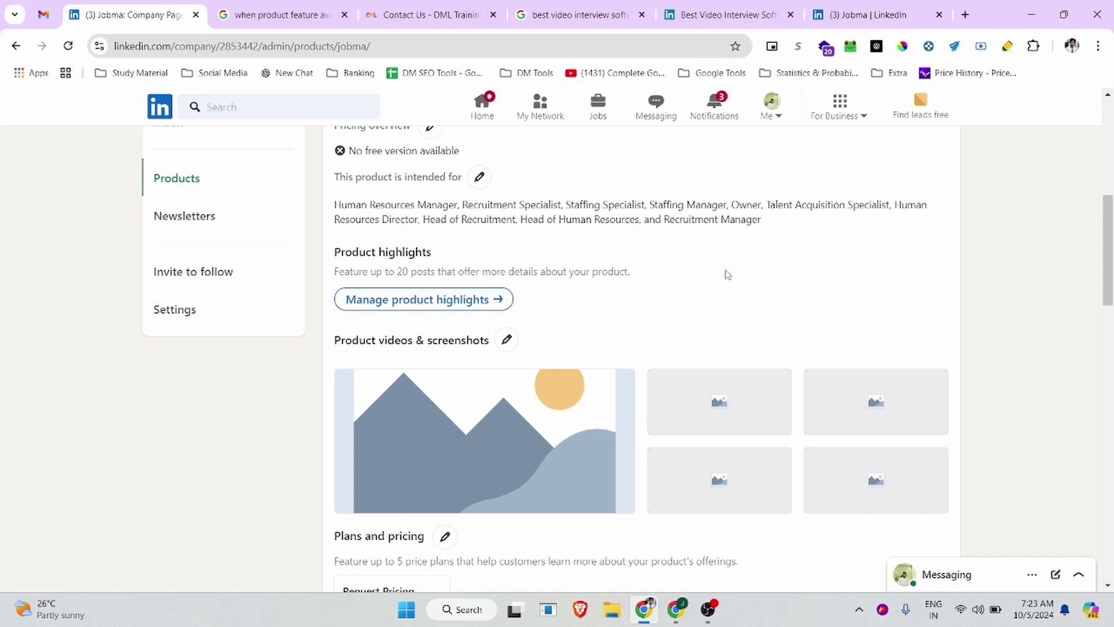
{"action": "scroll", "coordinate": [732, 287], "scroll_direction": "down", "scroll_amount": 2}
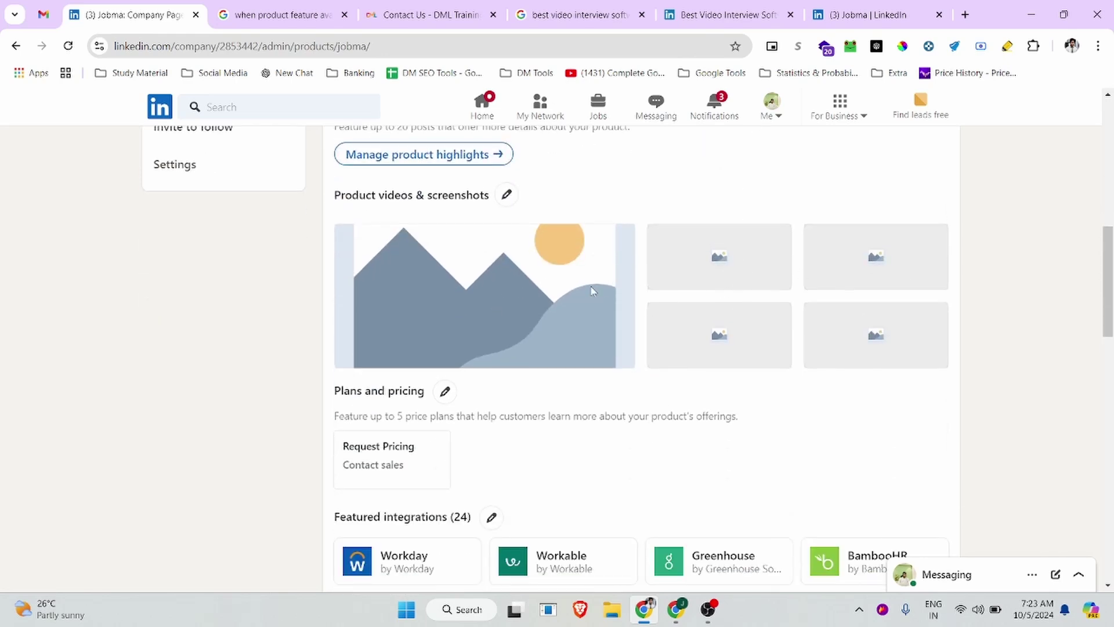
{"action": "scroll", "coordinate": [836, 322], "scroll_direction": "down", "scroll_amount": 4}
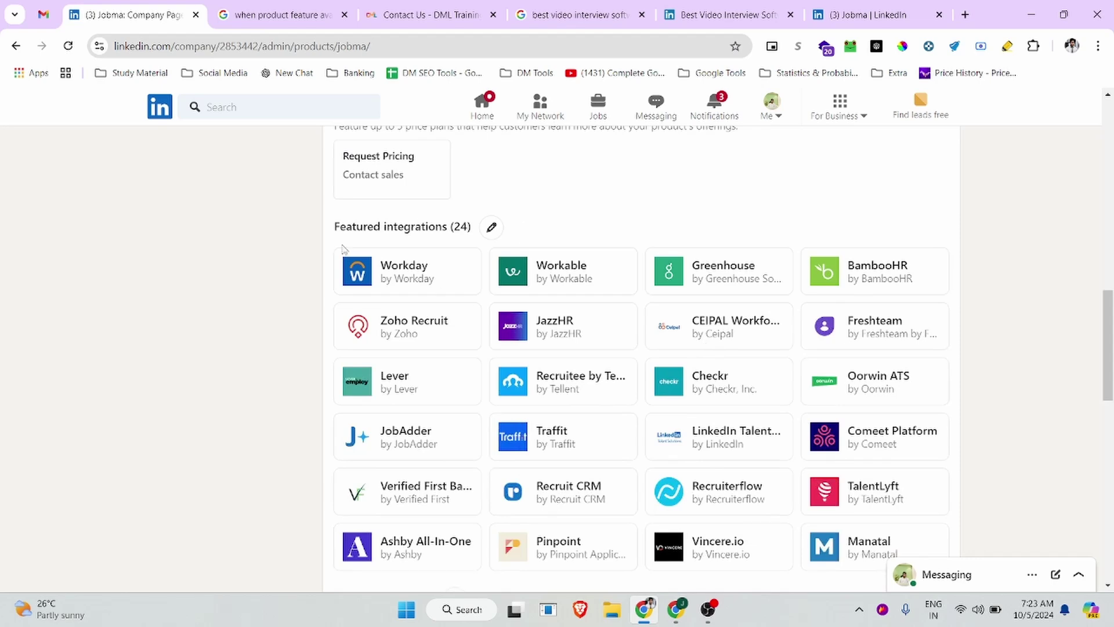
{"action": "scroll", "coordinate": [513, 247], "scroll_direction": "down", "scroll_amount": 9}
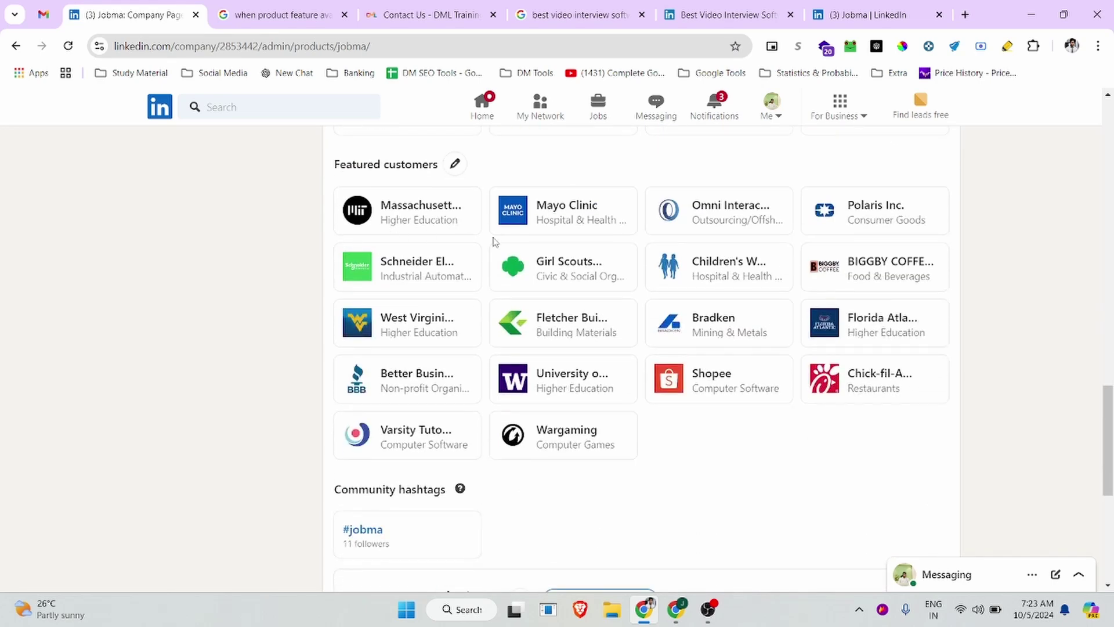
{"action": "scroll", "coordinate": [626, 215], "scroll_direction": "up", "scroll_amount": 8}
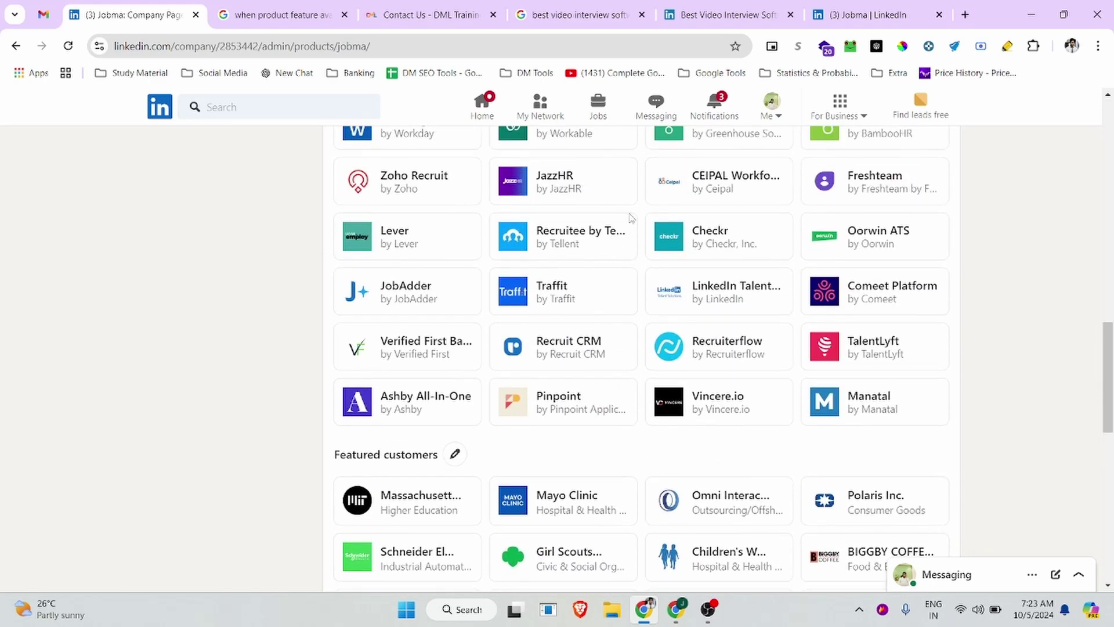
{"action": "scroll", "coordinate": [777, 200], "scroll_direction": "up", "scroll_amount": 8}
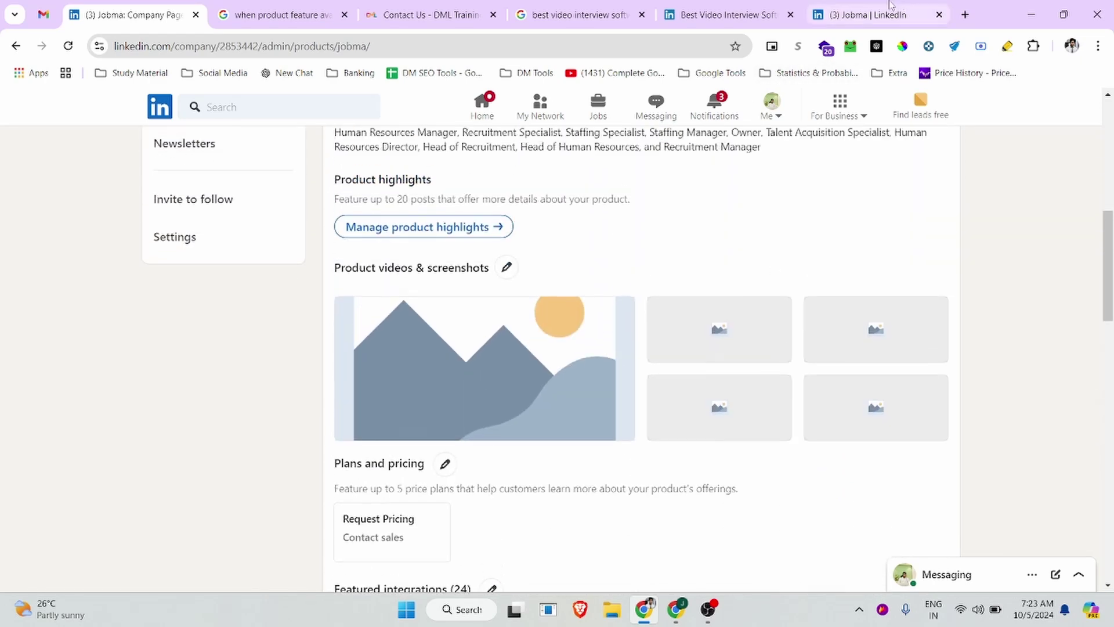
Scroll Jobma's public product page past Interview Stages highlights to customers like Mayo Clinic.
{"action": "left_click", "coordinate": [891, 4]}
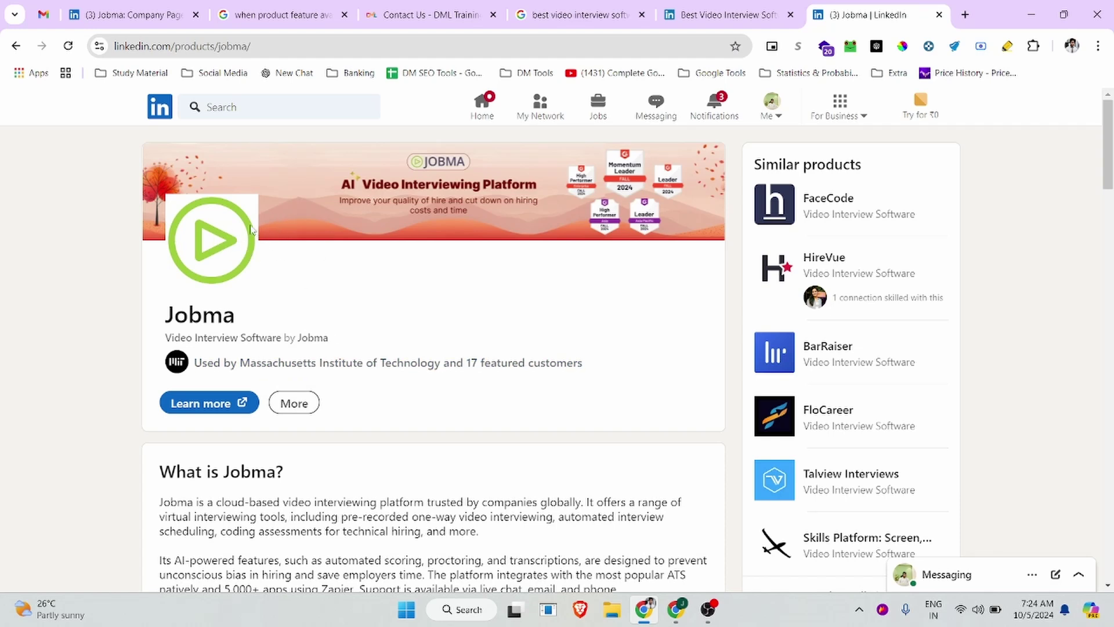
{"action": "scroll", "coordinate": [576, 200], "scroll_direction": "down", "scroll_amount": 10}
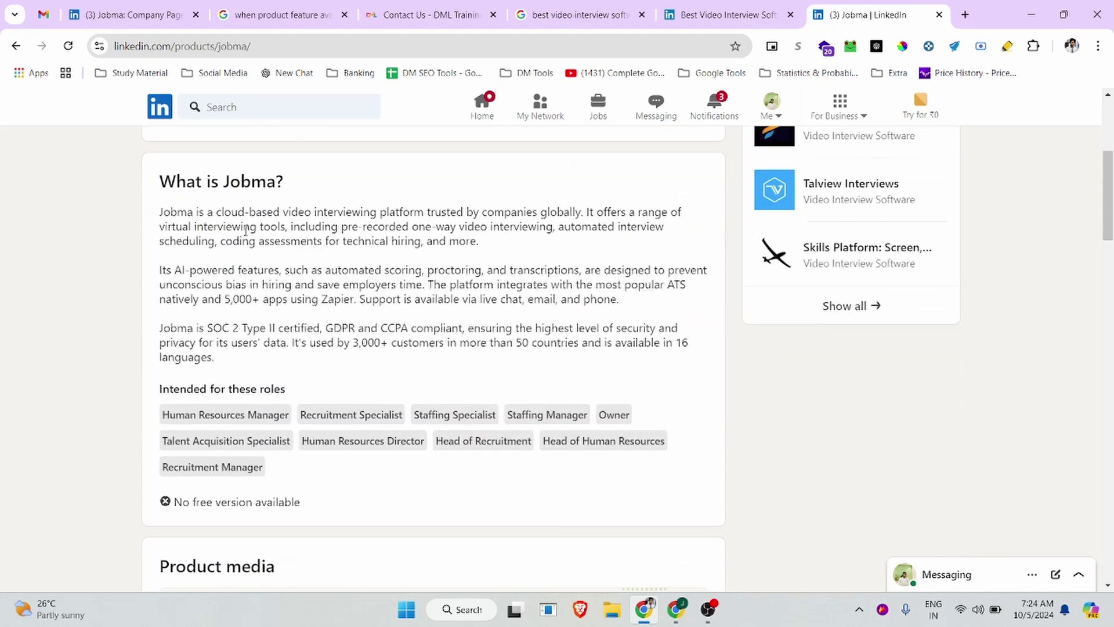
{"action": "scroll", "coordinate": [217, 230], "scroll_direction": "up", "scroll_amount": 1}
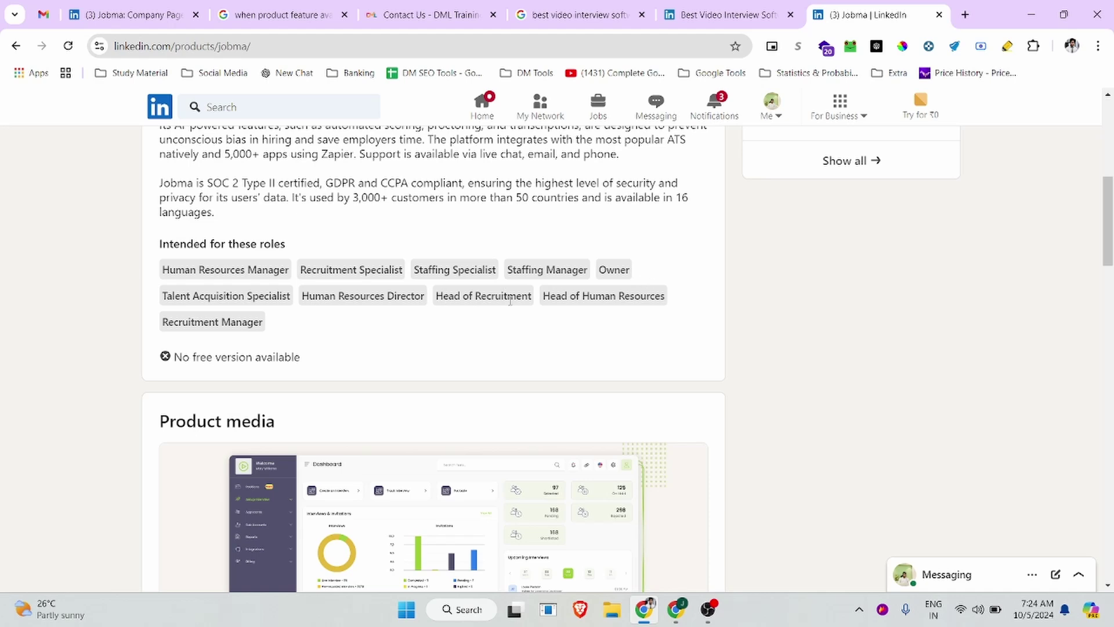
{"action": "scroll", "coordinate": [498, 328], "scroll_direction": "down", "scroll_amount": 6}
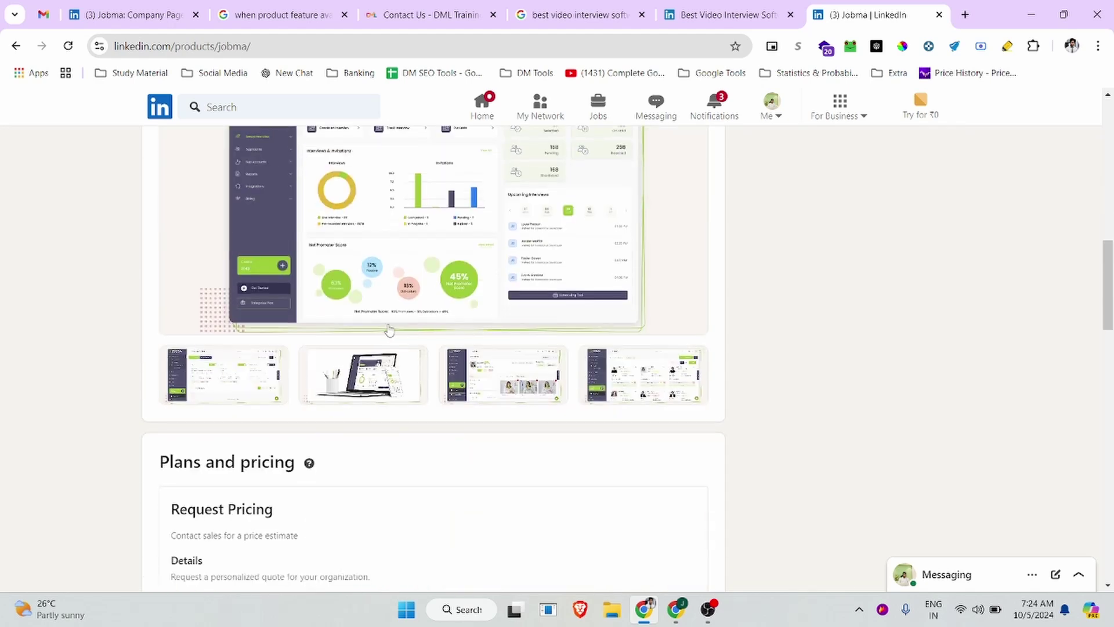
{"action": "scroll", "coordinate": [617, 325], "scroll_direction": "down", "scroll_amount": 6}
{"action": "scroll", "coordinate": [420, 361], "scroll_direction": "down", "scroll_amount": 1}
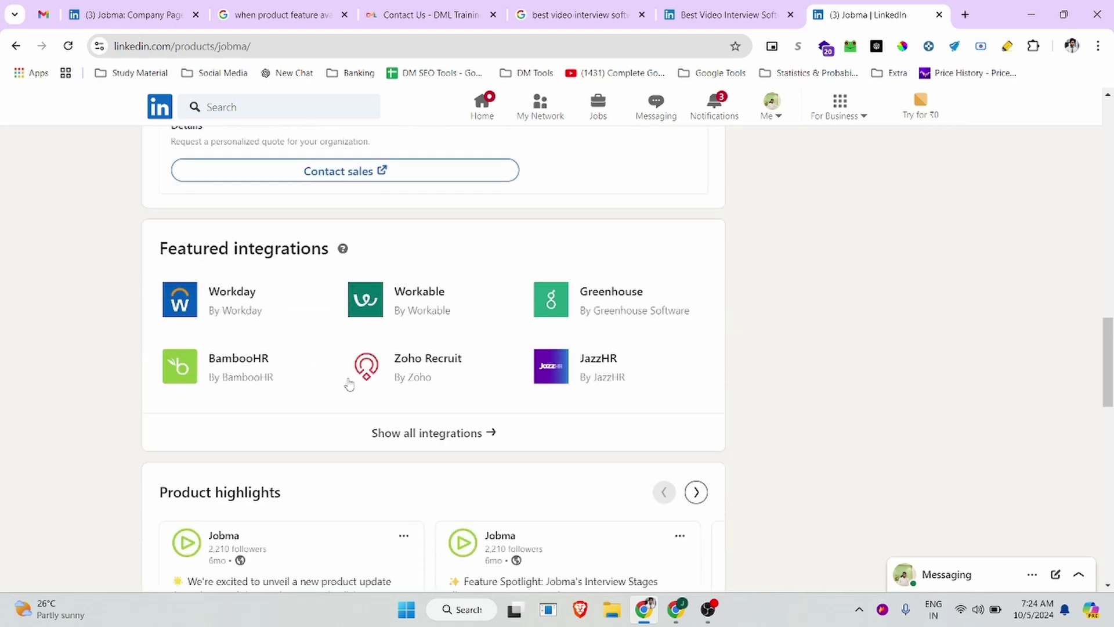
{"action": "scroll", "coordinate": [349, 385], "scroll_direction": "down", "scroll_amount": 3}
{"action": "scroll", "coordinate": [428, 378], "scroll_direction": "up", "scroll_amount": 3}
{"action": "scroll", "coordinate": [356, 409], "scroll_direction": "down", "scroll_amount": 5}
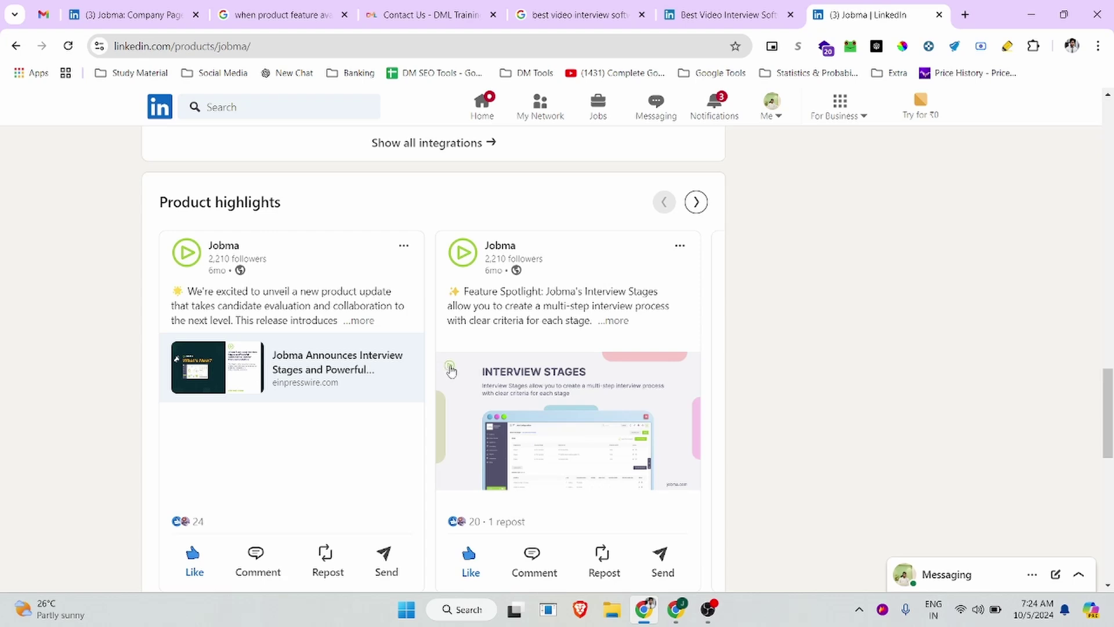
{"action": "scroll", "coordinate": [446, 365], "scroll_direction": "down", "scroll_amount": 8}
{"action": "scroll", "coordinate": [310, 399], "scroll_direction": "down", "scroll_amount": 1}
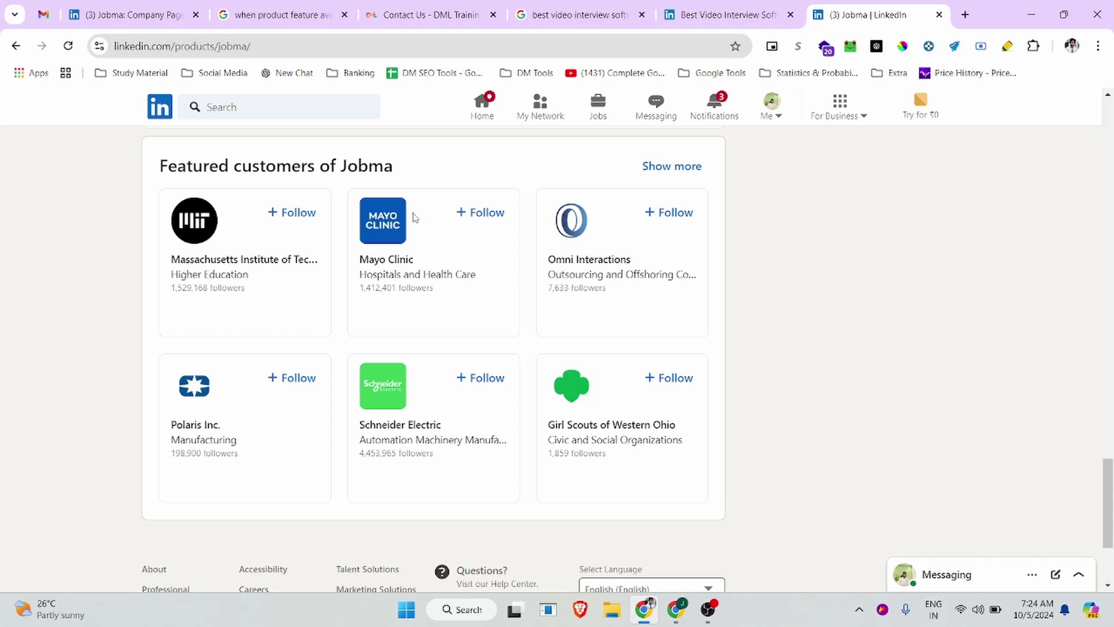
Go back to the Jobma admin product page tab.
{"action": "left_click", "coordinate": [97, 8]}
{"action": "scroll", "coordinate": [299, 410], "scroll_direction": "up", "scroll_amount": 9}
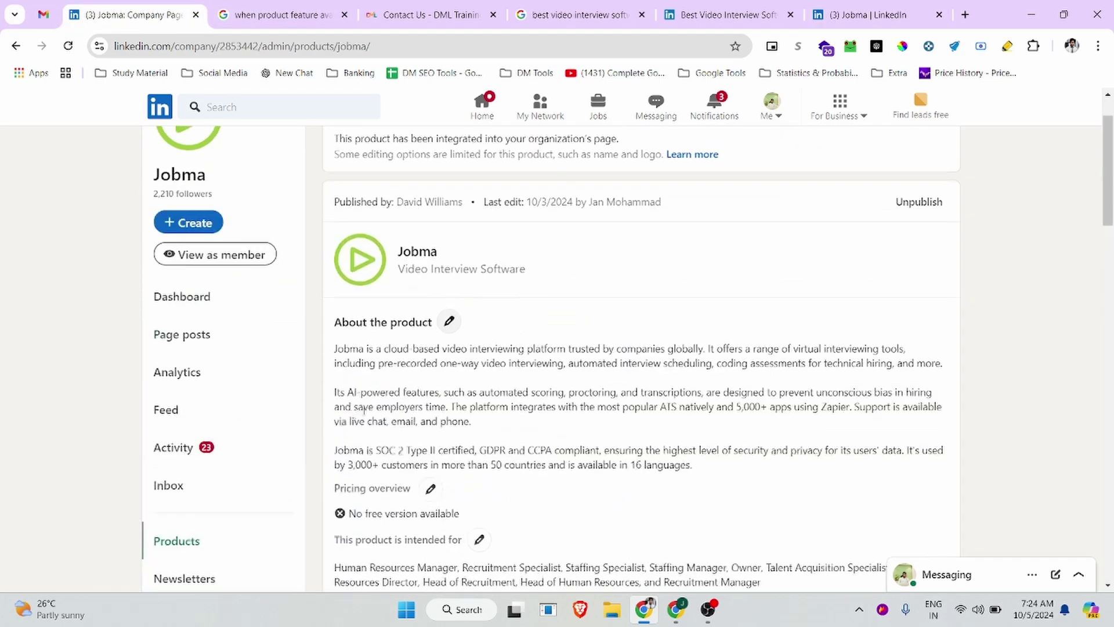
{"action": "scroll", "coordinate": [273, 423], "scroll_direction": "down", "scroll_amount": 5}
{"action": "scroll", "coordinate": [184, 403], "scroll_direction": "up", "scroll_amount": 5}
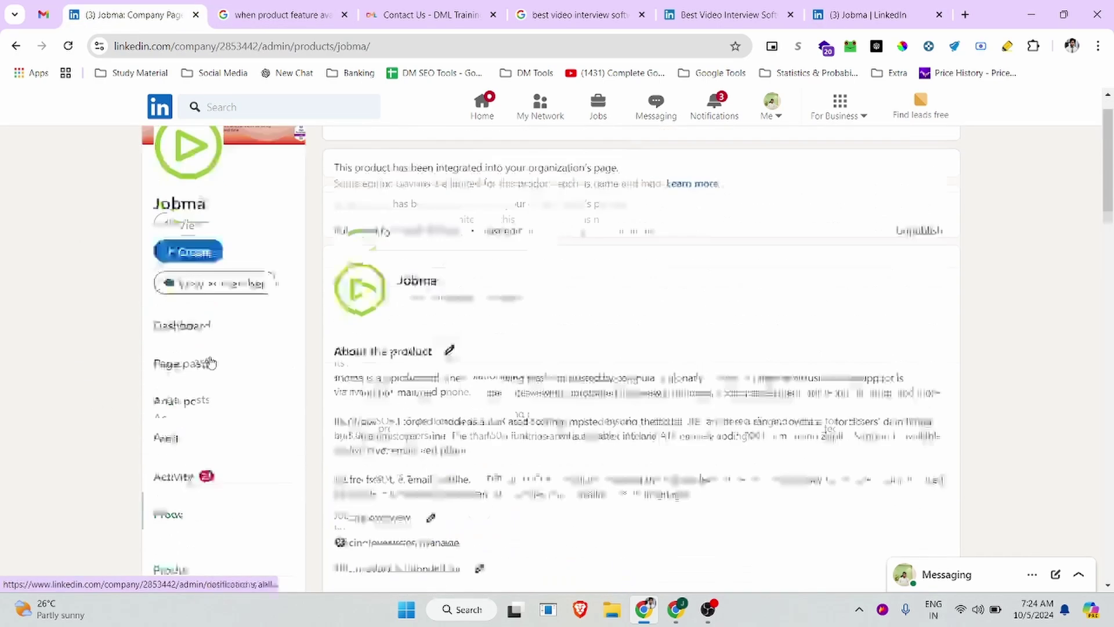
Switch the admin view to the DML Training company page and look over its dashboard.
{"action": "left_click", "coordinate": [778, 123]}
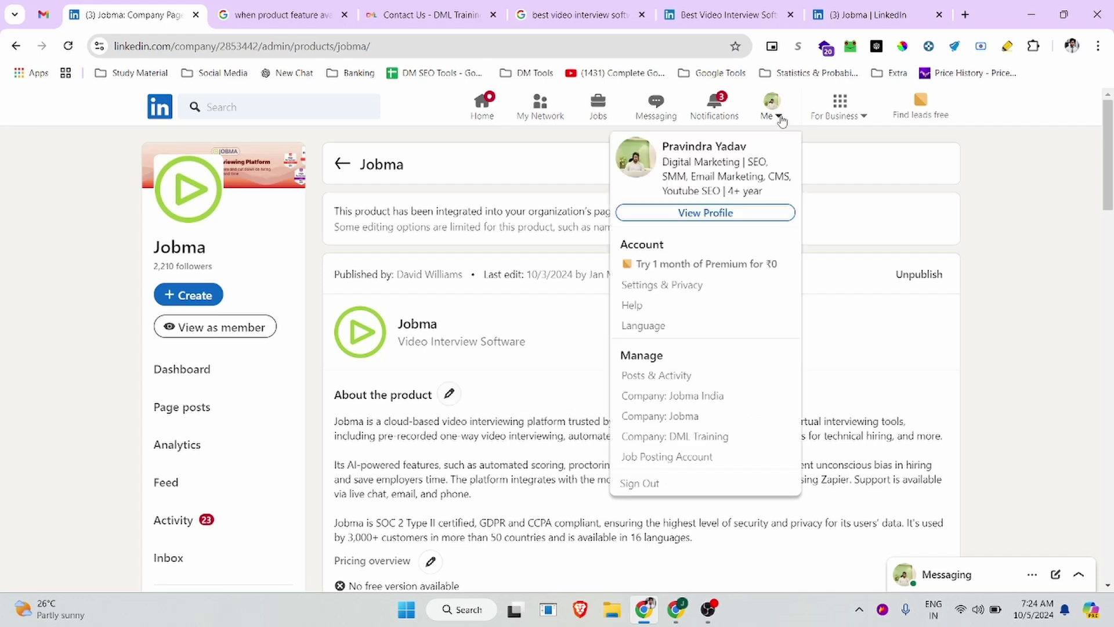
{"action": "left_click", "coordinate": [707, 437]}
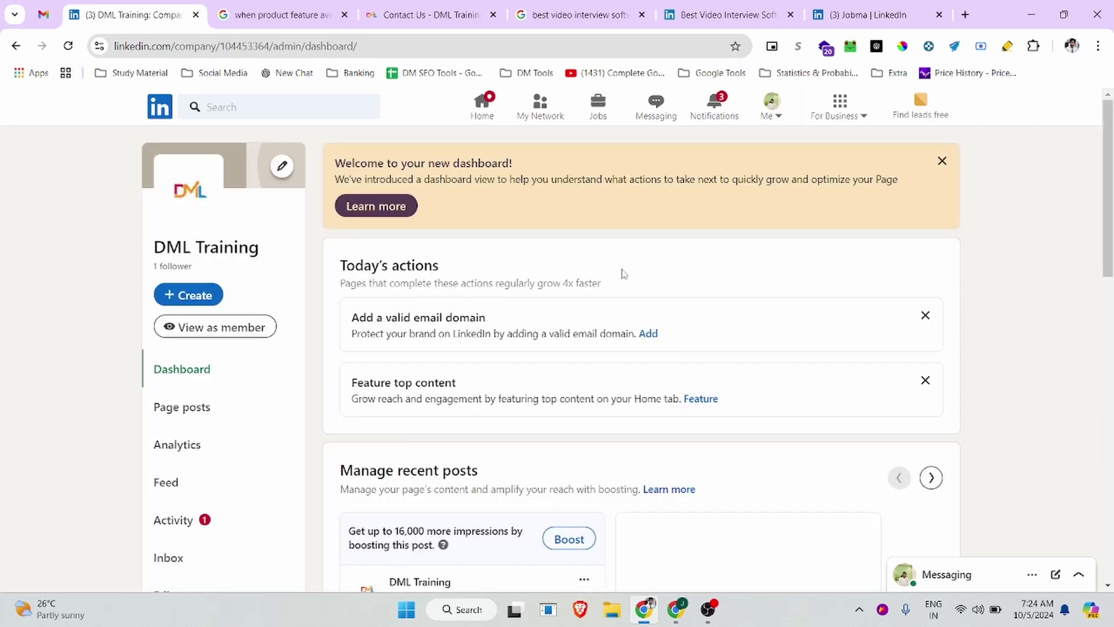
{"action": "scroll", "coordinate": [214, 307], "scroll_direction": "down", "scroll_amount": 5}
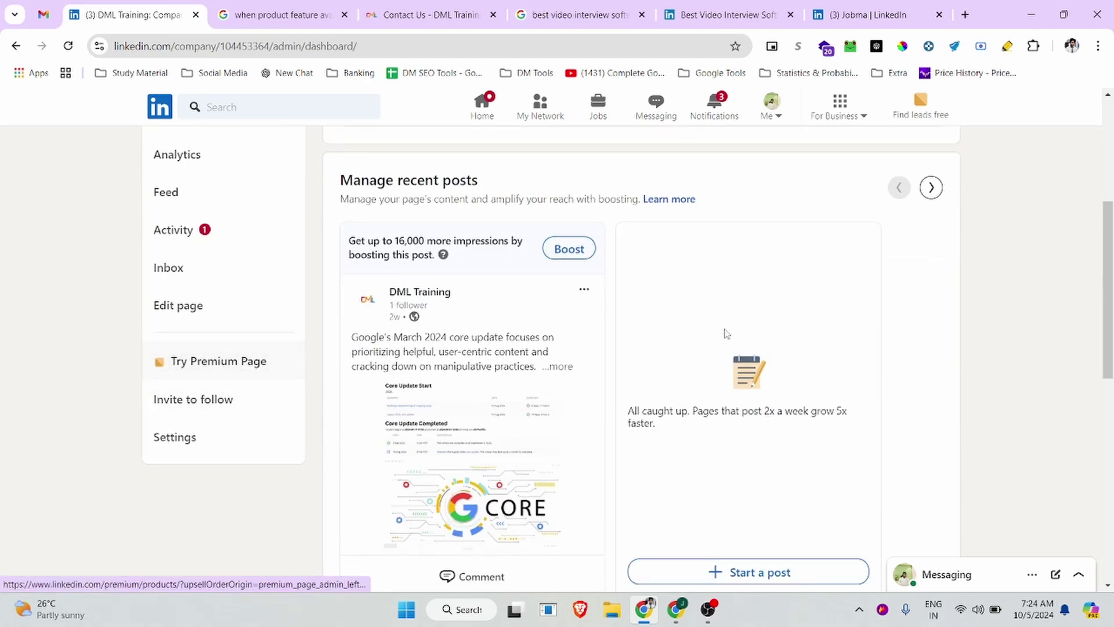
{"action": "scroll", "coordinate": [525, 357], "scroll_direction": "up", "scroll_amount": 5}
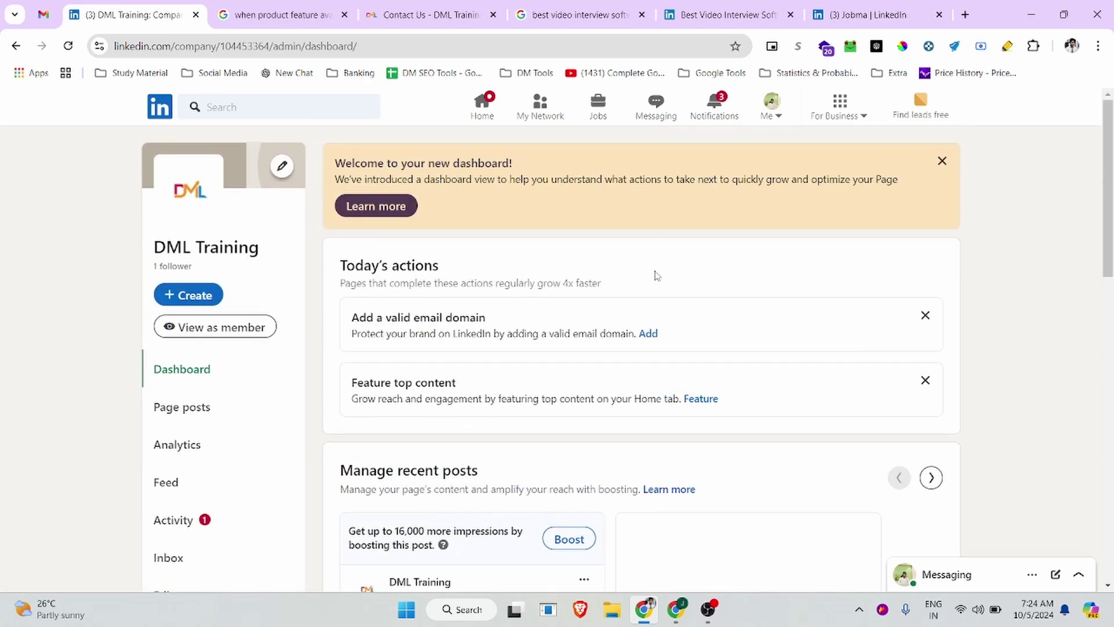